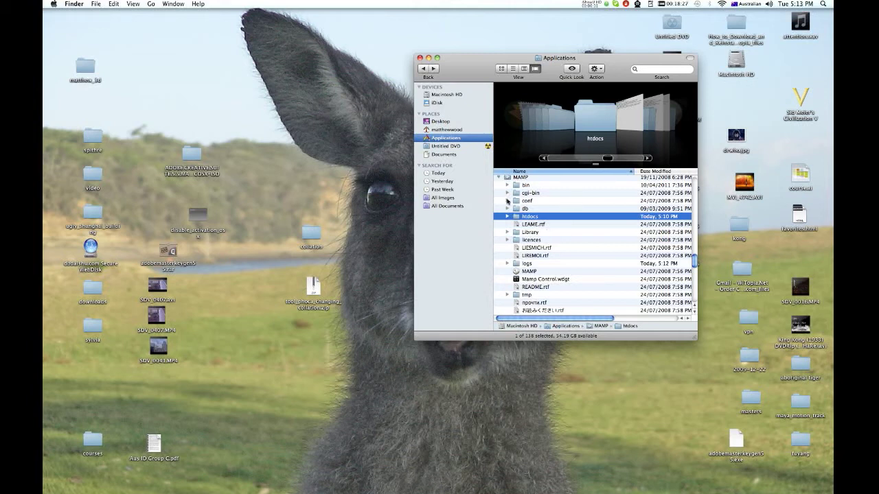
# - Select the MAMP application inside the expanded MAMP folder in Applications
pyautogui.scroll(3, 692, 261)
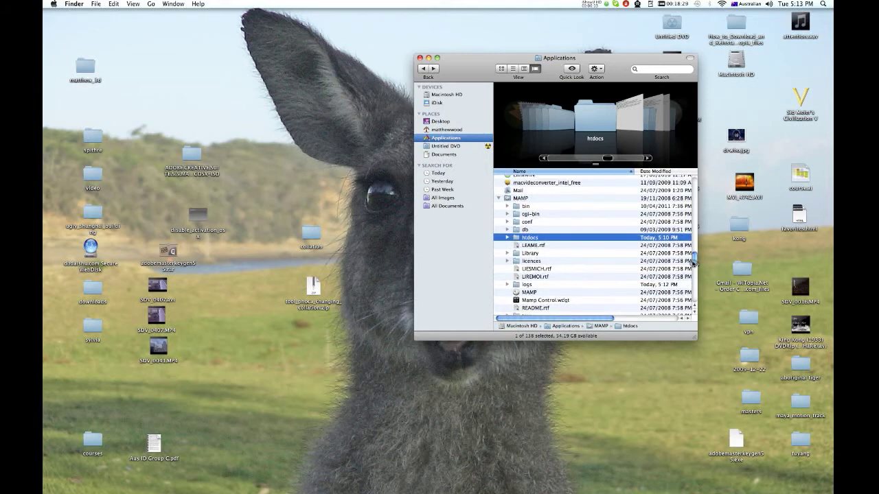
pyautogui.scroll(-3, 691, 256)
pyautogui.scroll(1, 690, 256)
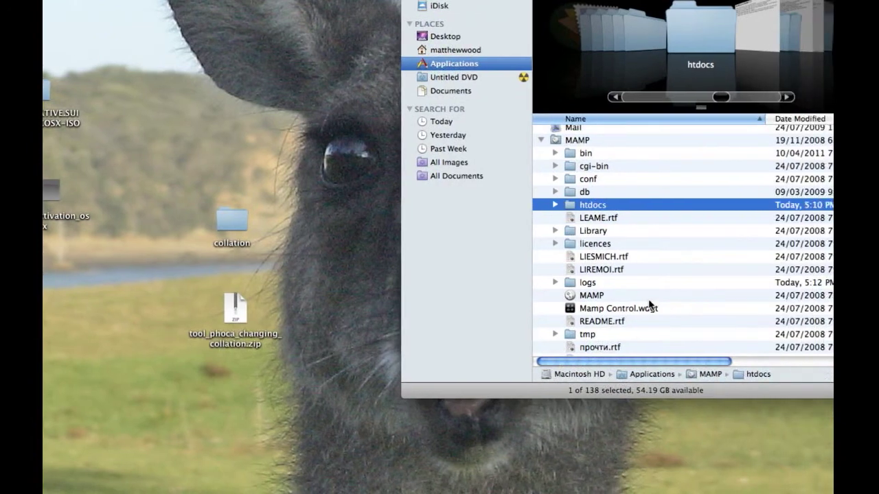
pyautogui.click(639, 460)
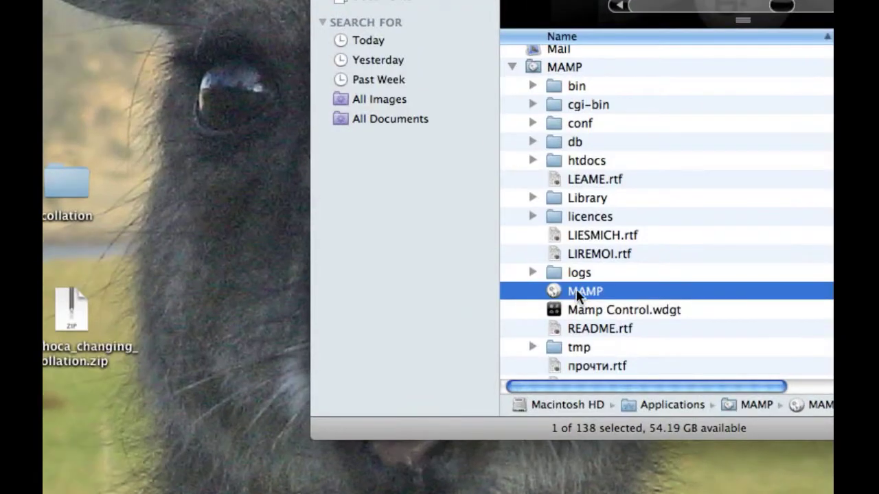
# - Launch MAMP, close the auto-opened Firefox window, and reopen the MAMP start page
pyautogui.doubleClick(576, 290)
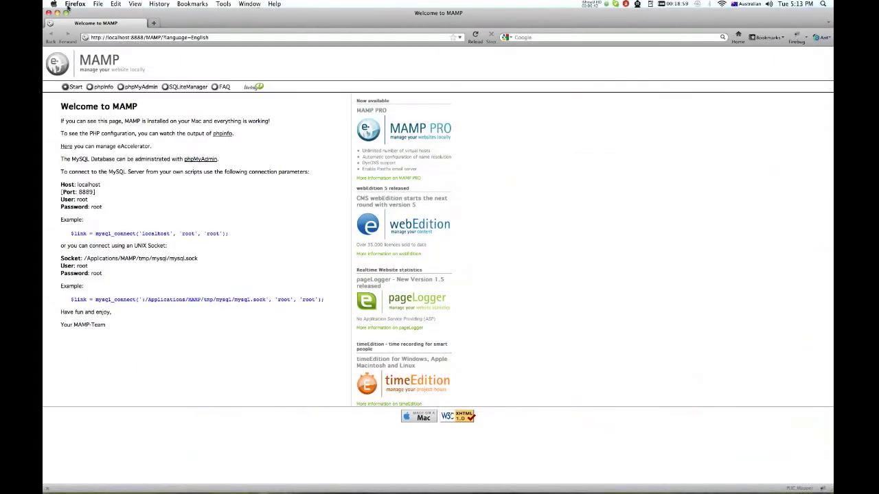
pyautogui.click(50, 13)
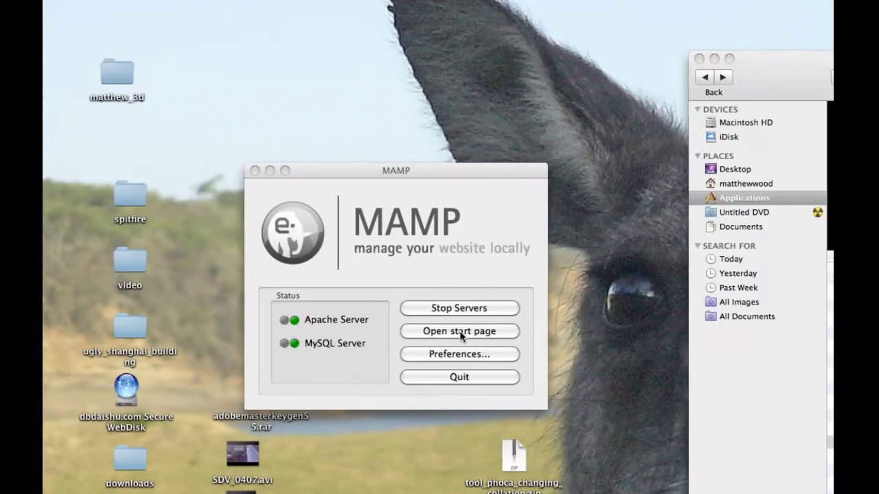
pyautogui.click(432, 332)
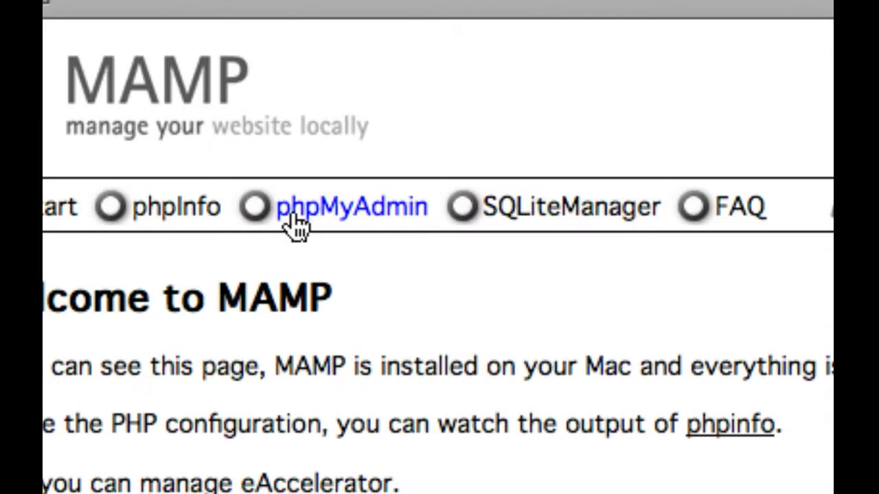
# - In phpMyAdmin, create a new database named student_01
pyautogui.click(295, 225)
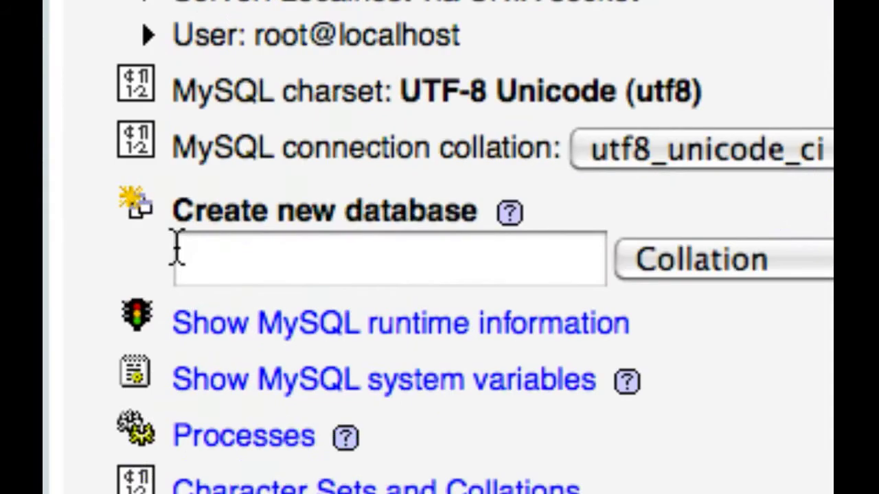
pyautogui.click(206, 255)
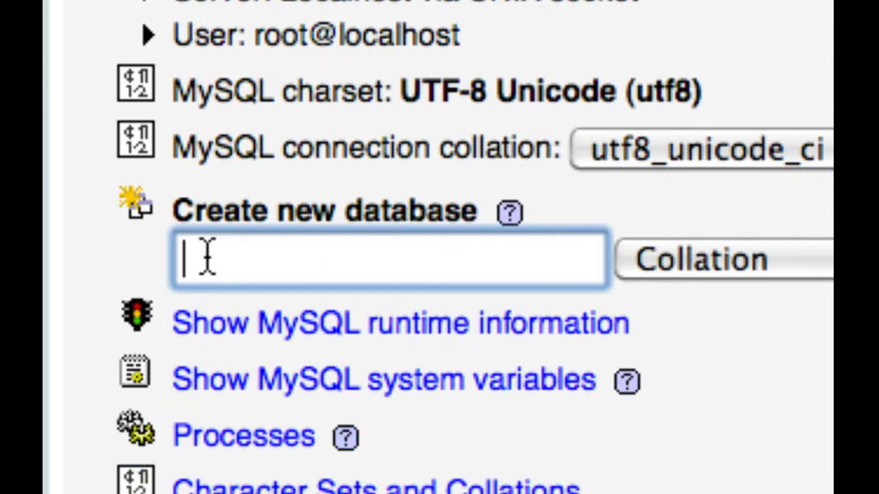
pyautogui.write('st')
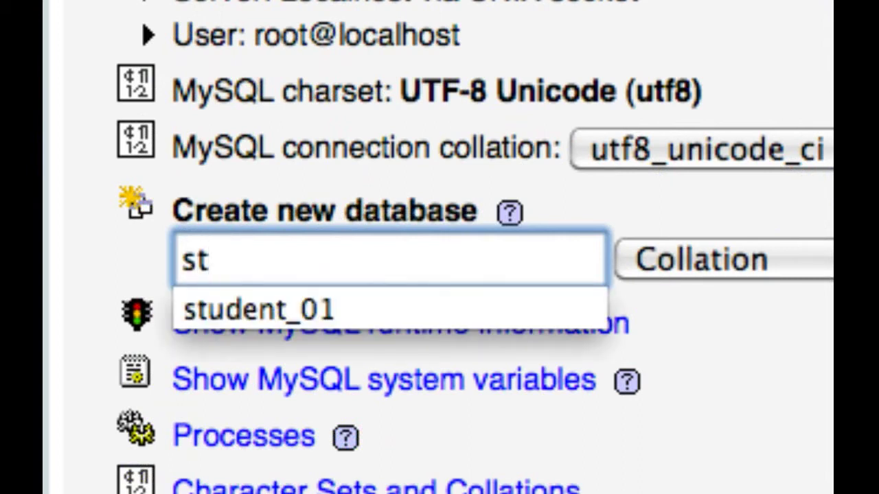
pyautogui.write('udent_')
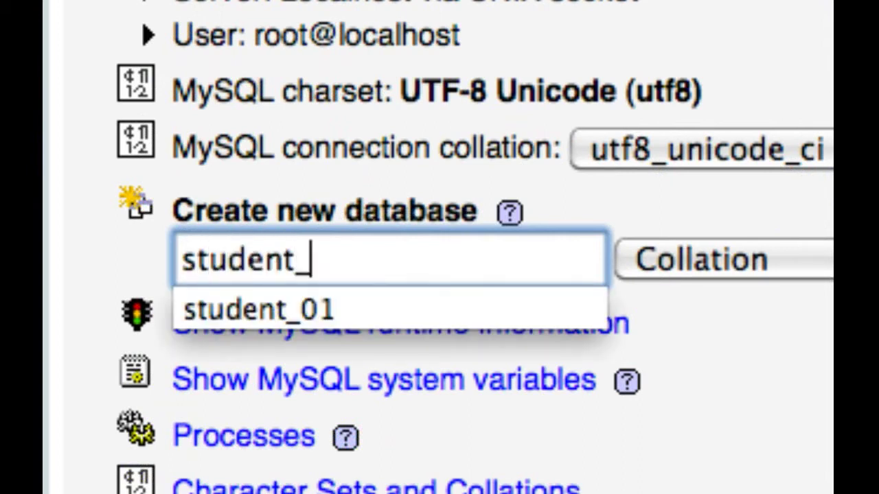
pyautogui.write('01')
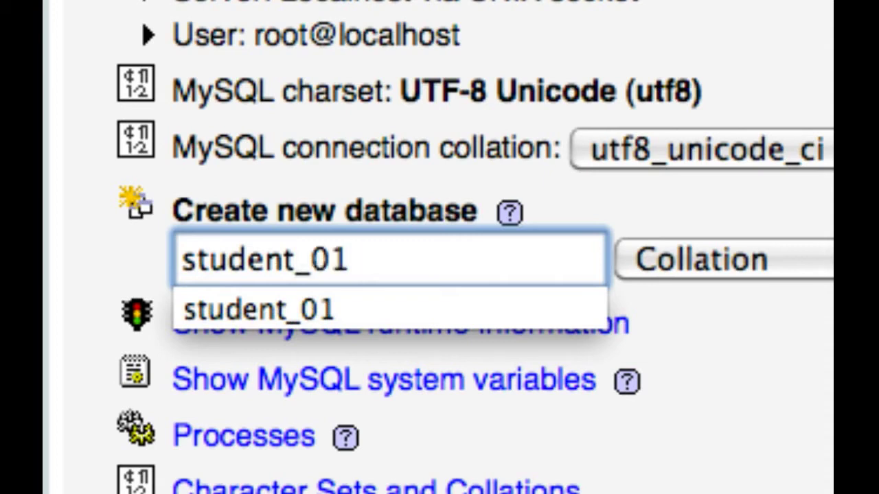
pyautogui.press('Tab')
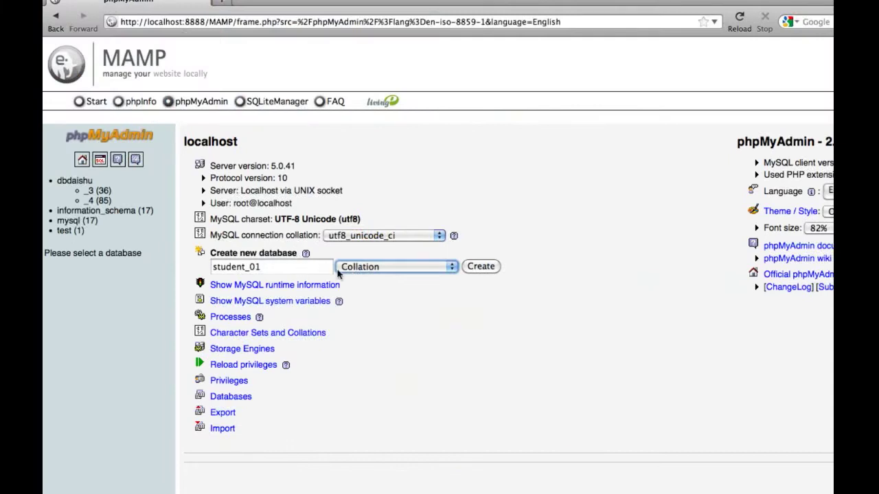
pyautogui.click(482, 271)
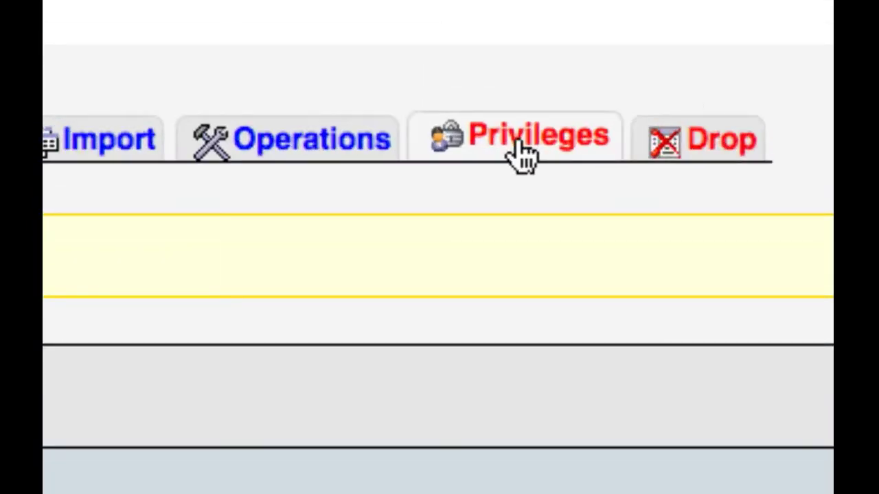
# - Check student_01's privileges, return to the localhost overview, and reload server privileges
pyautogui.click(522, 154)
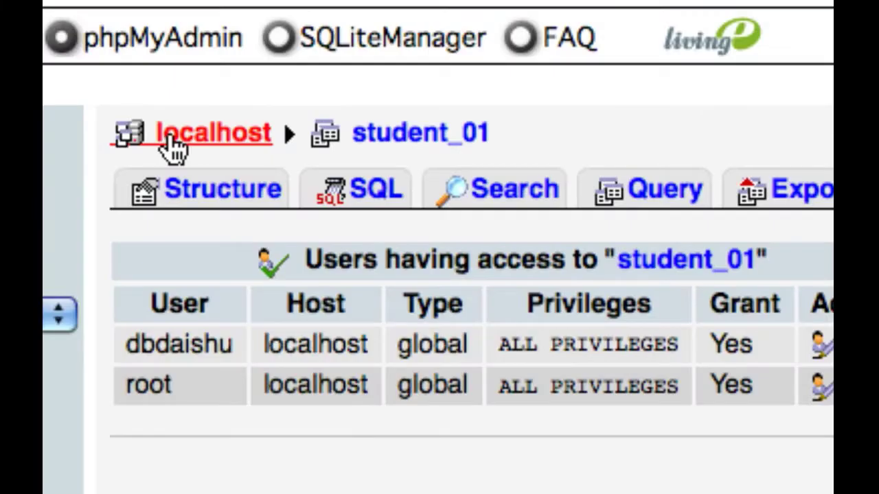
pyautogui.click(170, 141)
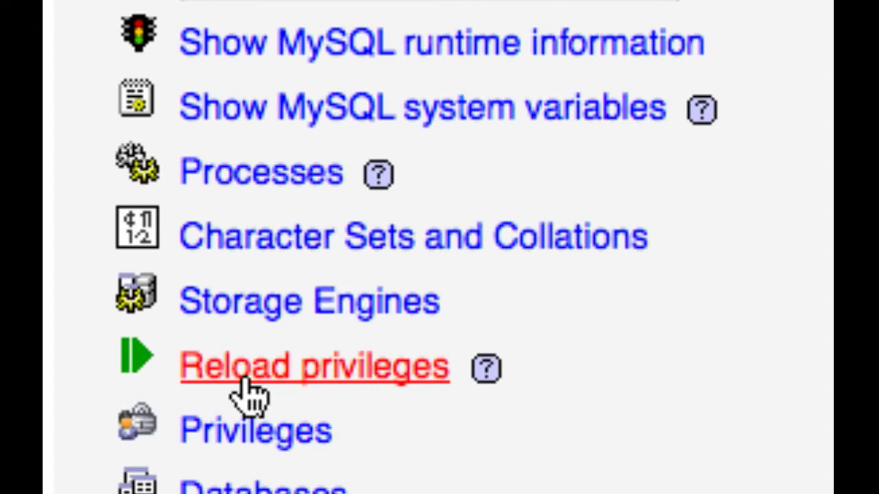
pyautogui.click(245, 379)
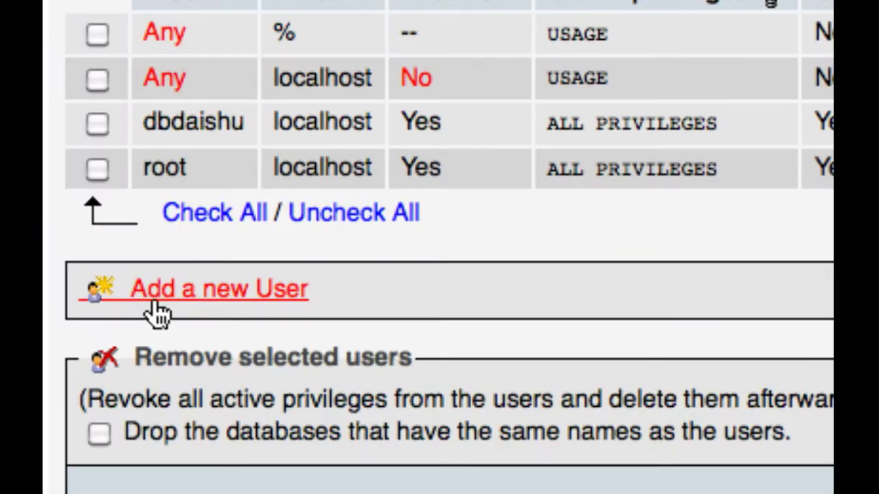
# - Add a new user 'student' restricted to localhost and enter its password twice
pyautogui.click(154, 306)
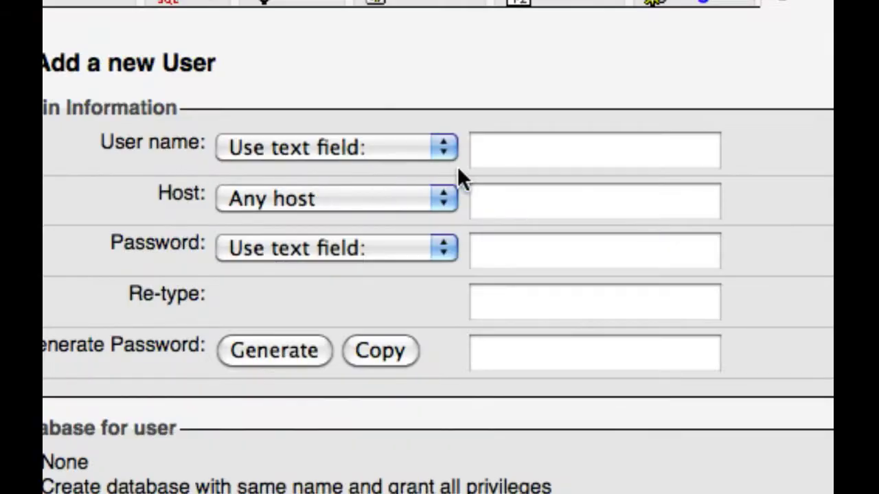
pyautogui.click(486, 159)
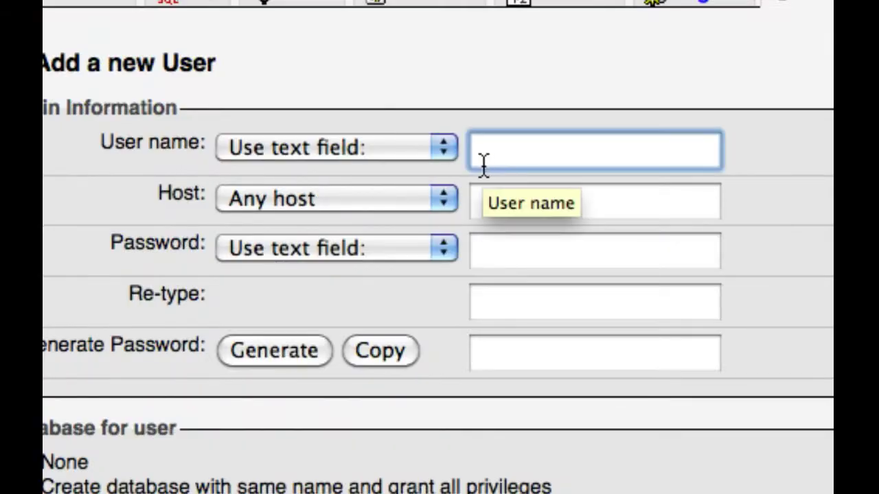
pyautogui.write('student')
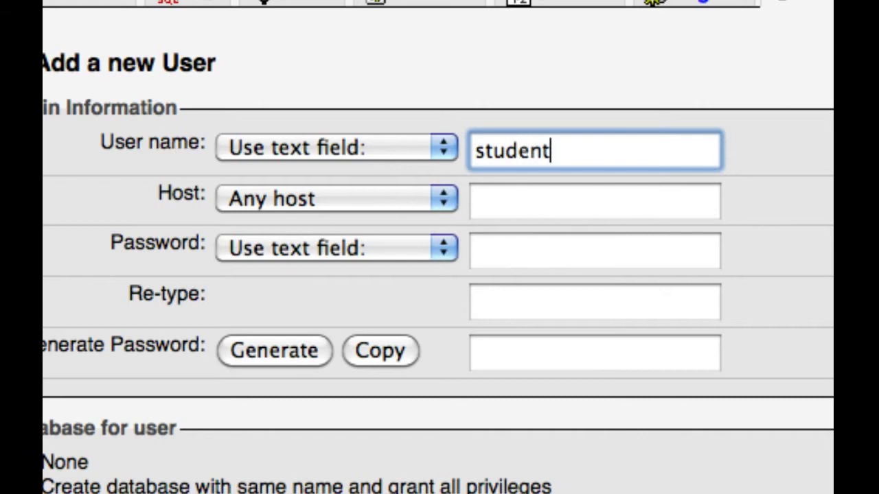
pyautogui.press('Tab')
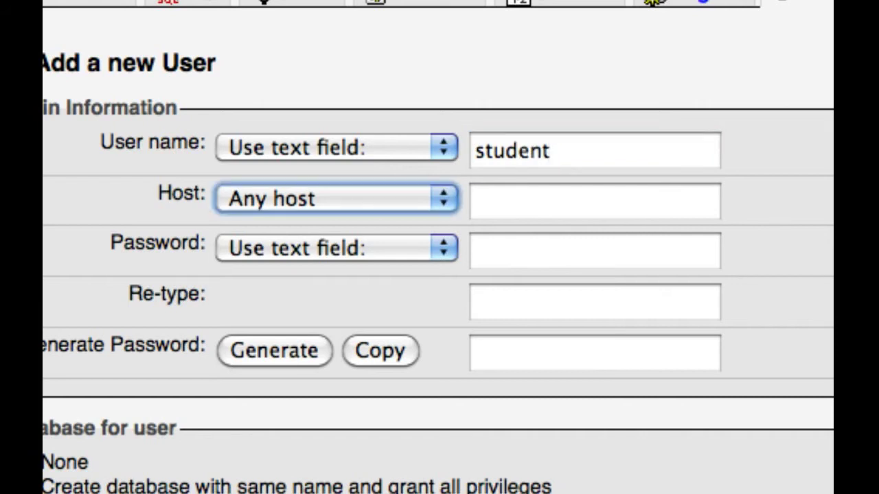
pyautogui.click(385, 194)
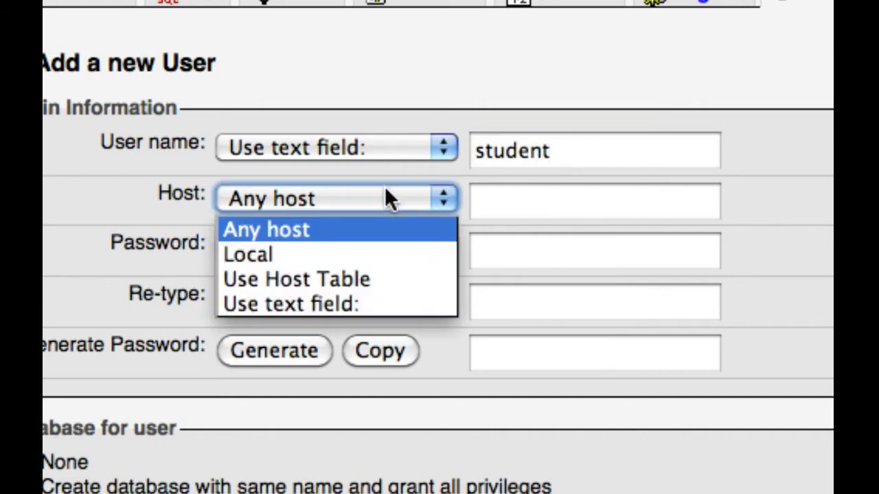
pyautogui.click(273, 257)
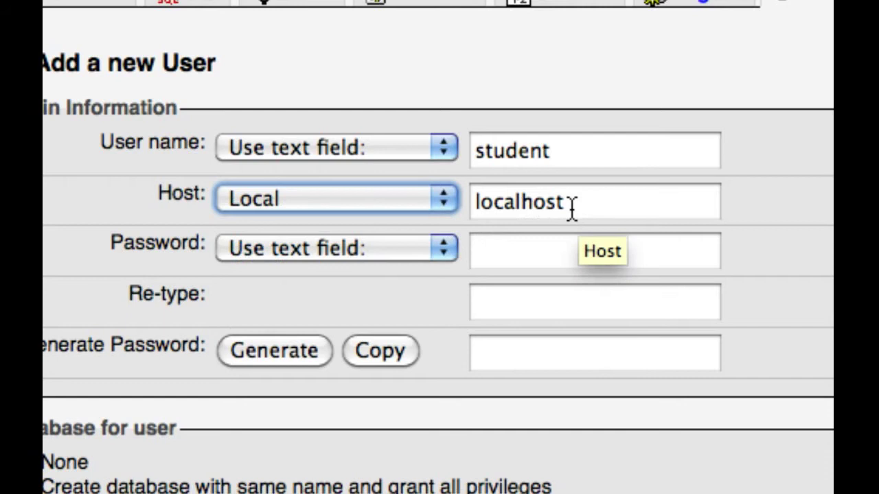
pyautogui.click(533, 245)
pyautogui.write('123')
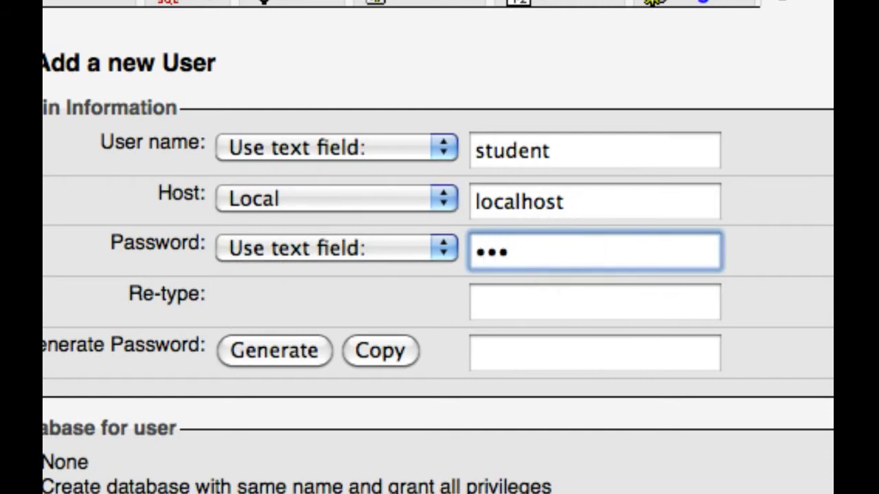
pyautogui.write('dent')
pyautogui.click(522, 295)
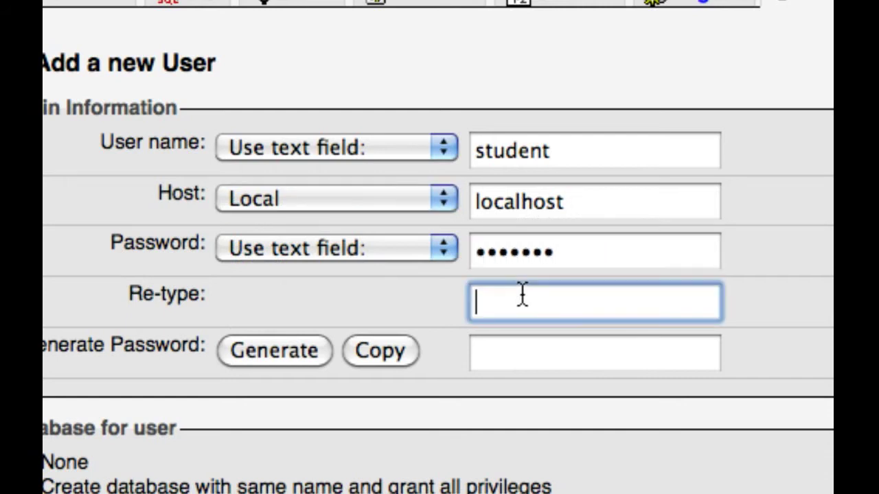
pyautogui.write('student')
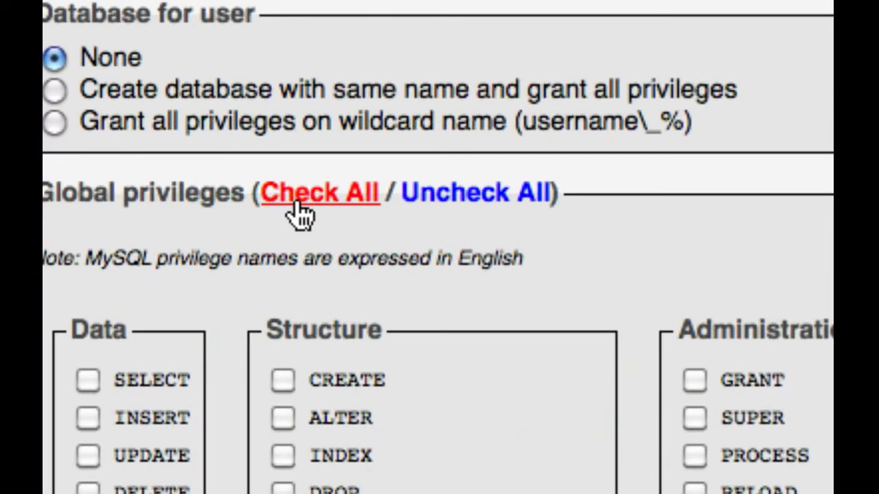
# - Grant the user all global privileges, dismiss the remember-password offer, and move Firefox aside
pyautogui.click(300, 214)
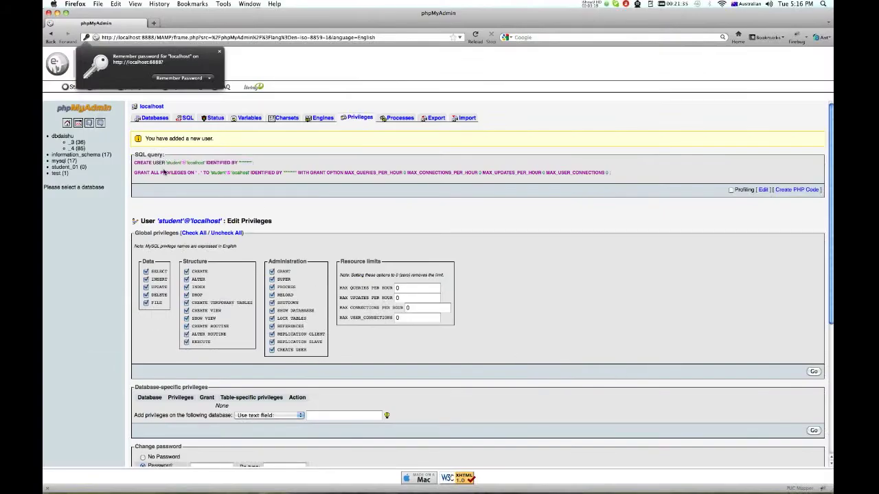
pyautogui.click(136, 162)
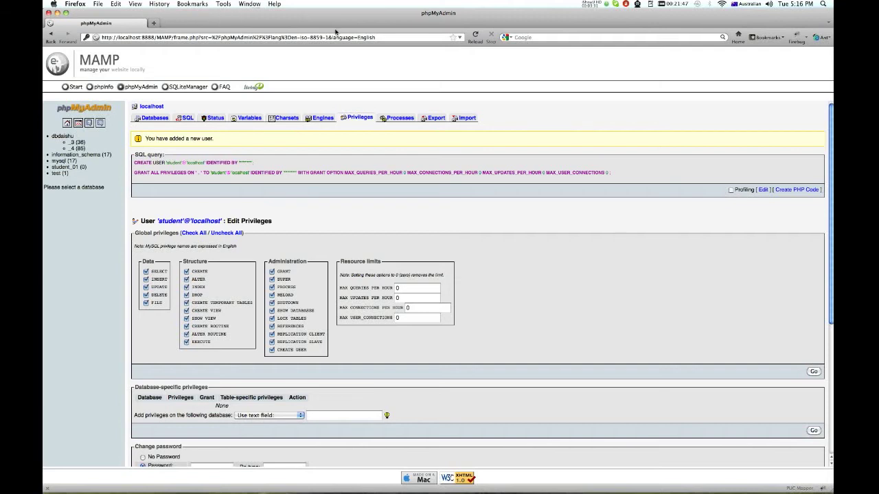
pyautogui.moveTo(796, 21); pyautogui.dragTo(362, 99)
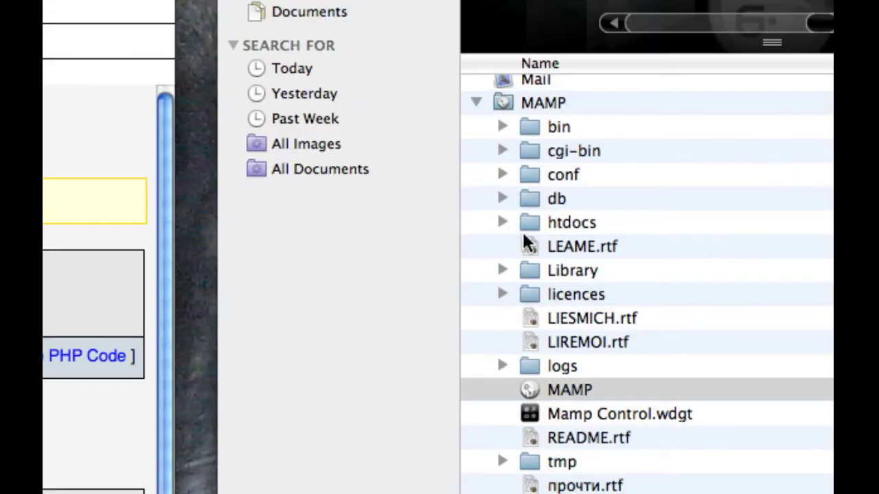
# - Select the htdocs folder inside MAMP and open its Get Info window
pyautogui.click(533, 110)
pyautogui.click(533, 108)
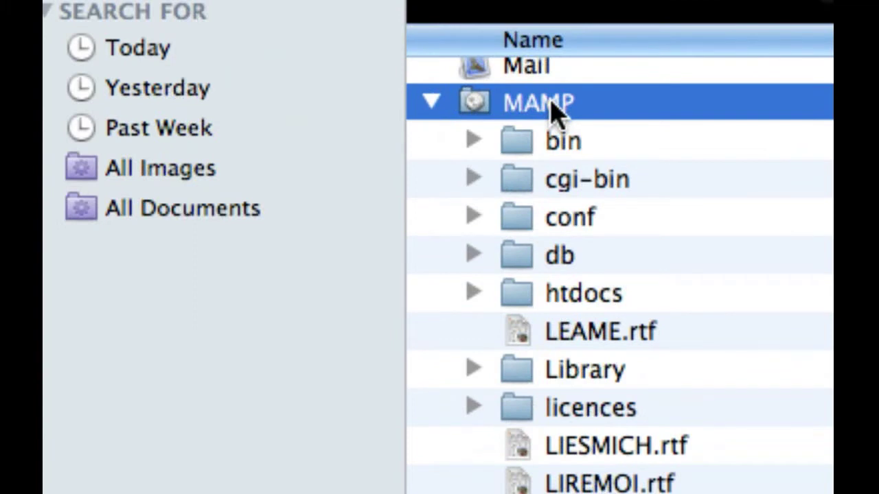
pyautogui.click(561, 302)
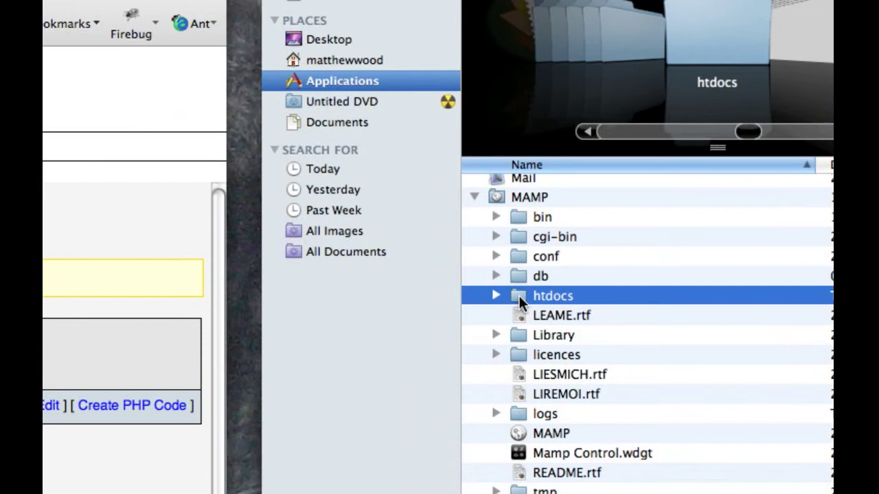
pyautogui.rightClick(520, 296)
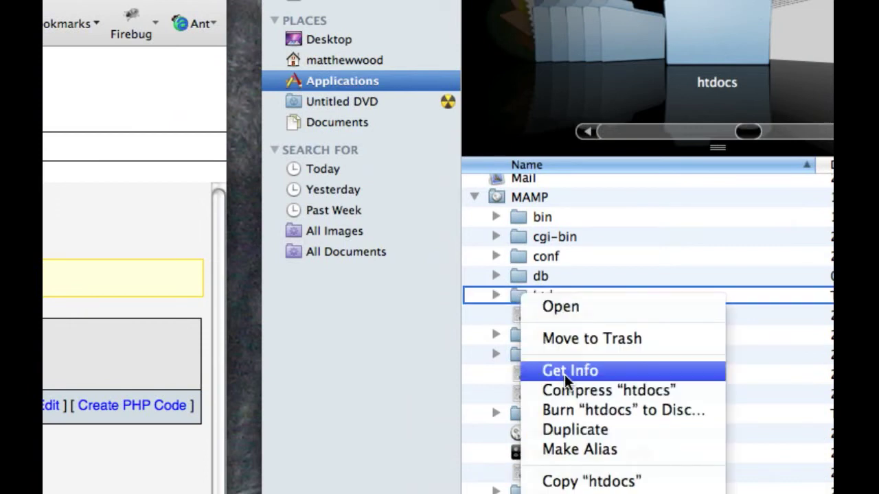
pyautogui.click(564, 371)
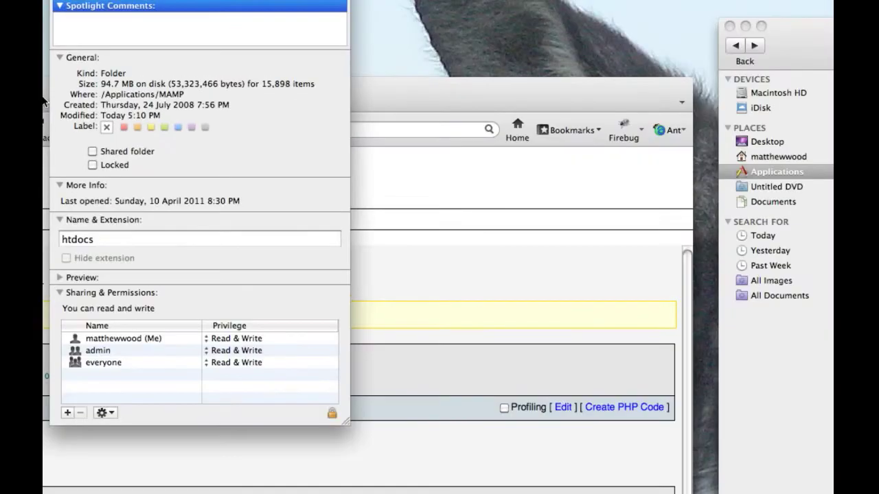
# - Set admin and everyone to Read & Write on htdocs, then close the Info window
pyautogui.click(247, 339)
pyautogui.click(247, 339)
pyautogui.click(238, 353)
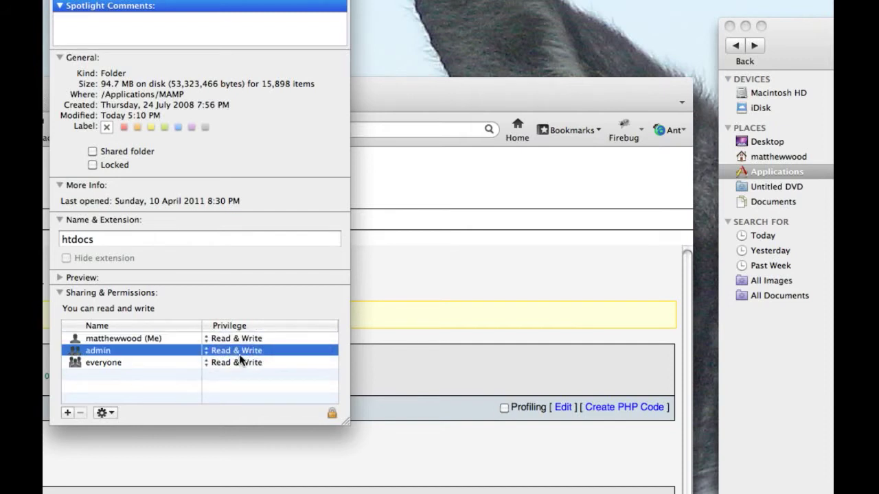
pyautogui.click(239, 352)
pyautogui.click(237, 354)
pyautogui.click(237, 358)
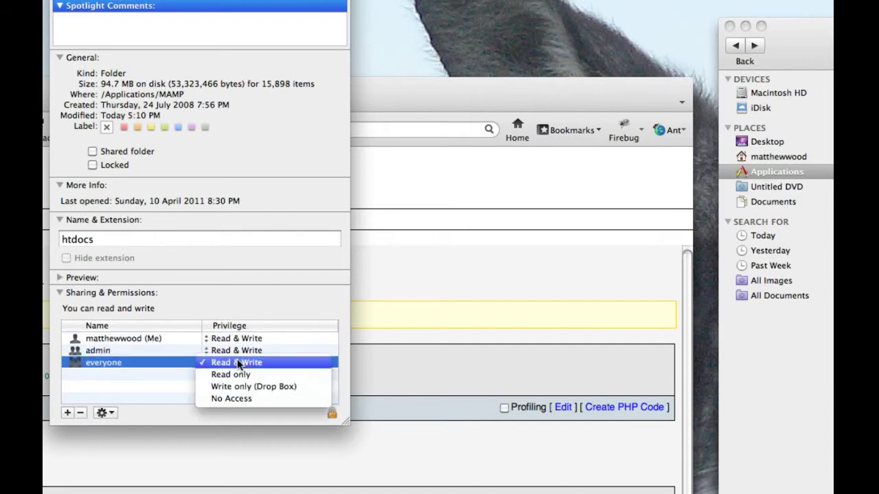
pyautogui.click(237, 362)
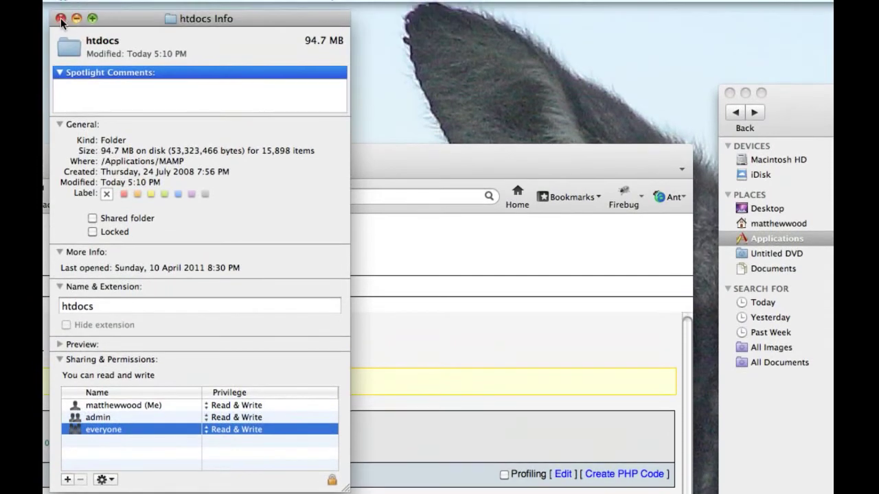
pyautogui.click(61, 20)
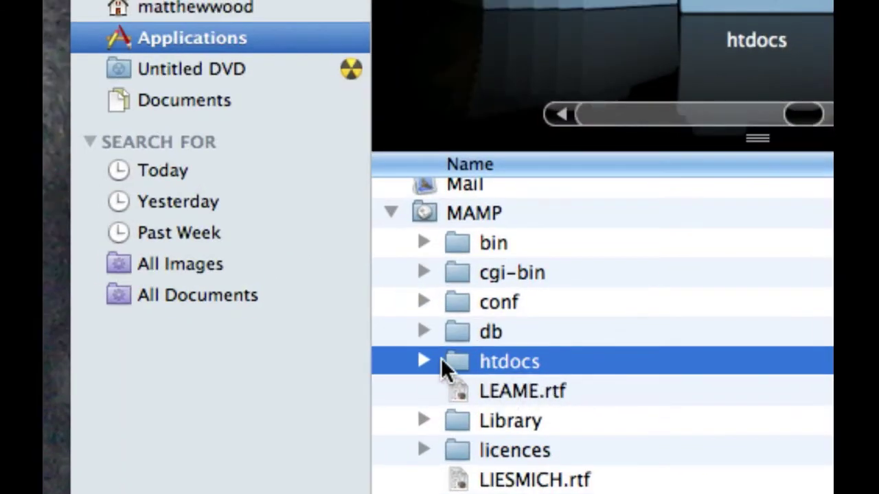
# - Extract Joomla_1.5.23-Stable-Full_Package.zip in htdocs and close the extra Applications window
pyautogui.click(423, 362)
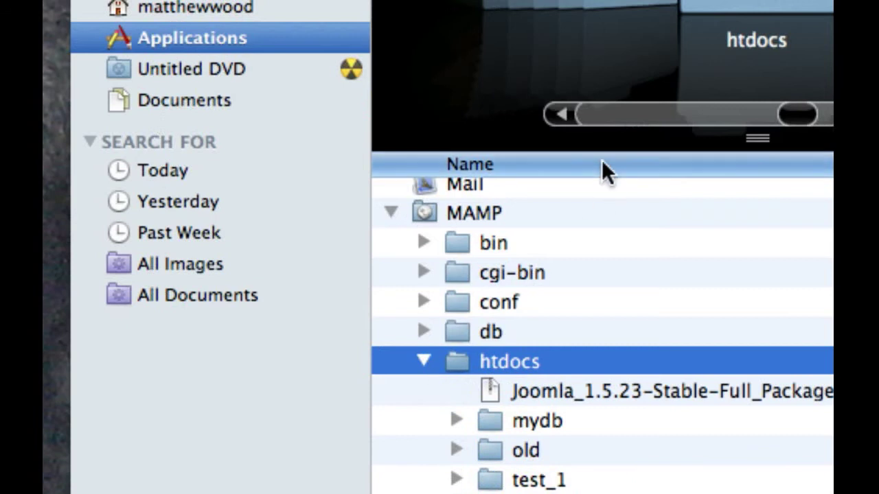
pyautogui.click(556, 391)
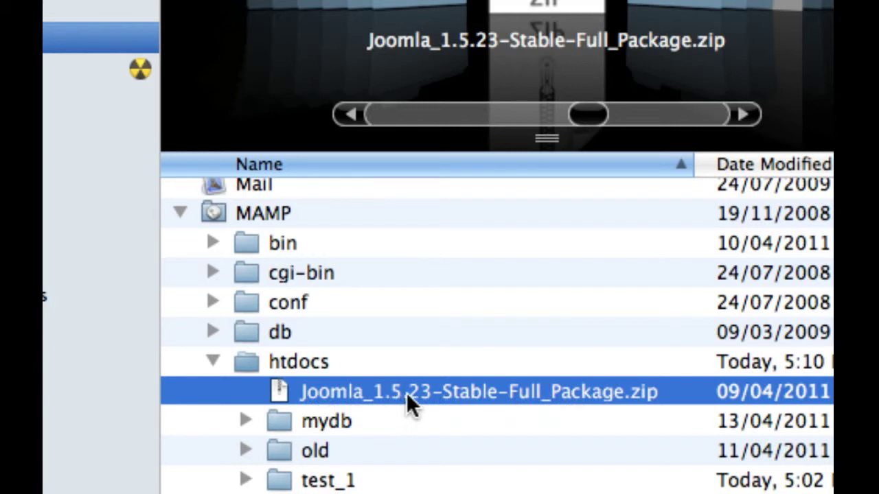
pyautogui.doubleClick(406, 393)
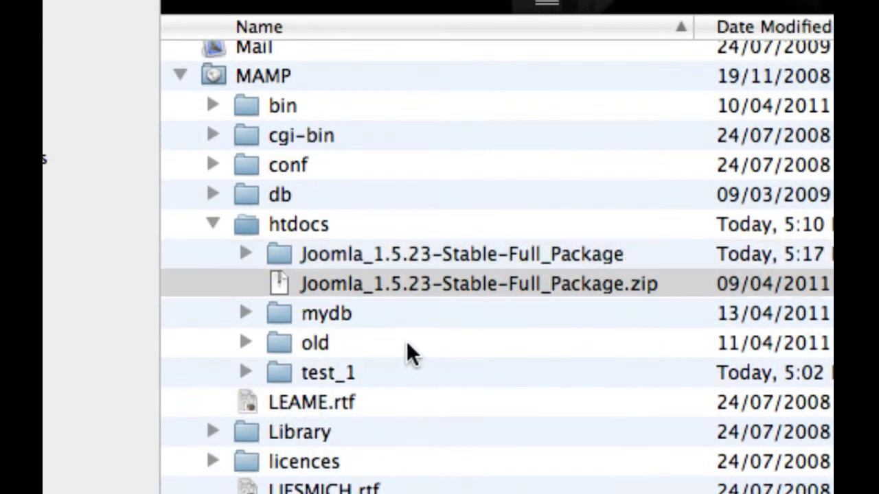
pyautogui.click(279, 251)
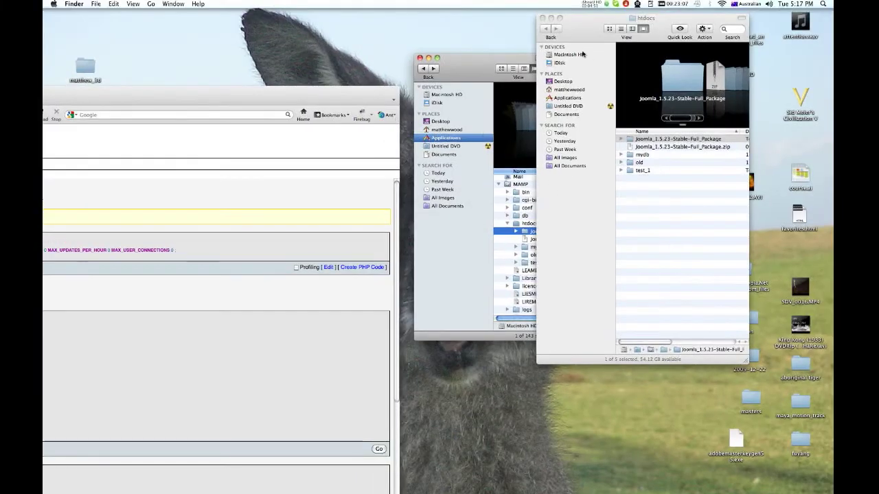
pyautogui.click(464, 70)
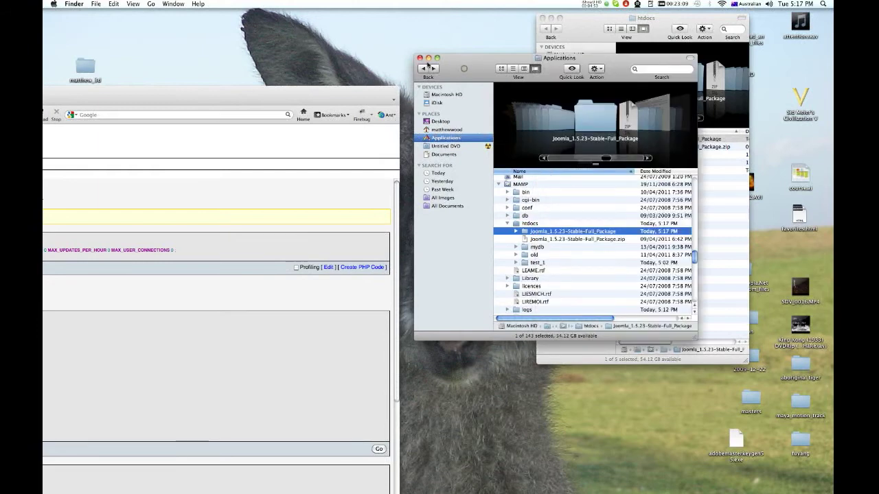
pyautogui.click(419, 58)
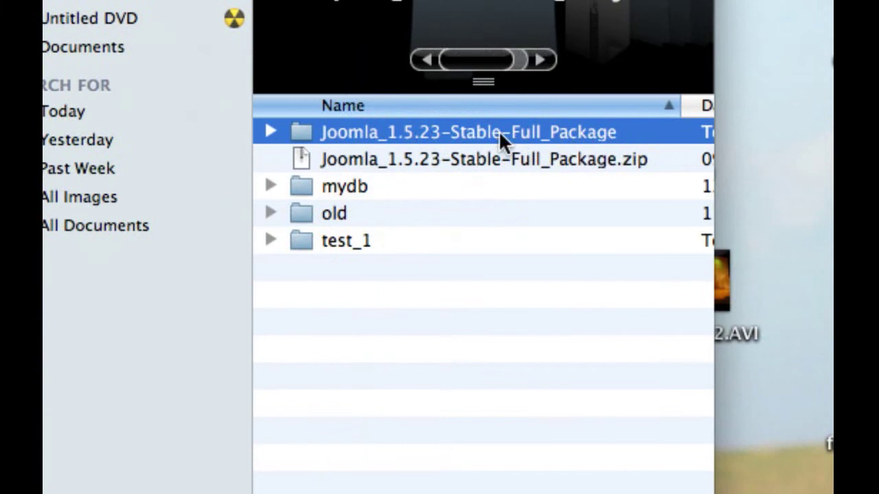
# - Rename the extracted Joomla folder to student
pyautogui.click(427, 132)
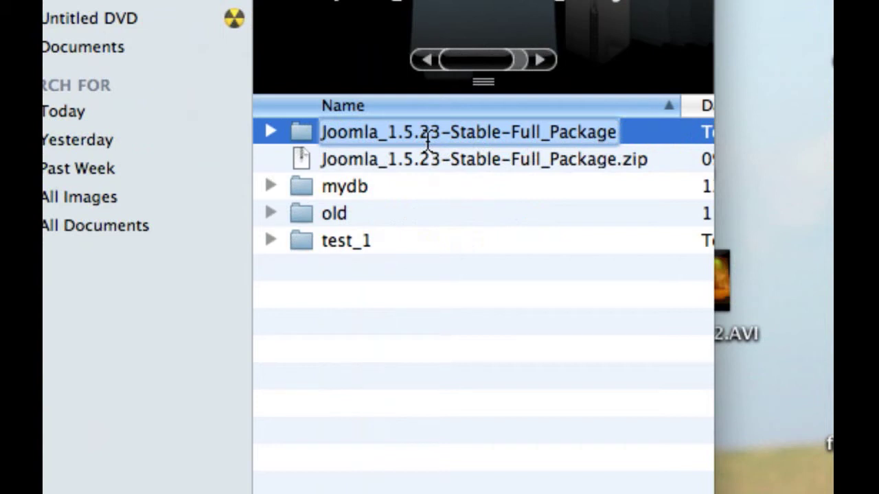
pyautogui.write('stdue')
pyautogui.press('BackSpace')
pyautogui.press('BackSpace')
pyautogui.press('BackSpace')
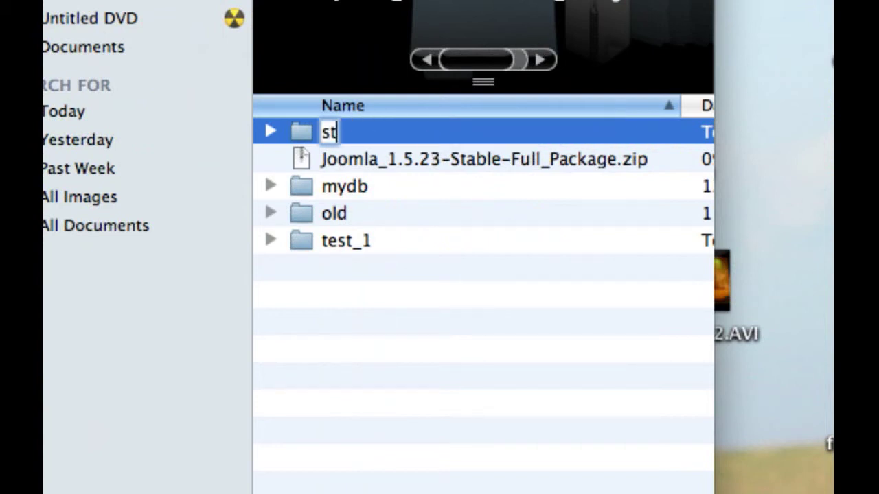
pyautogui.write('udent')
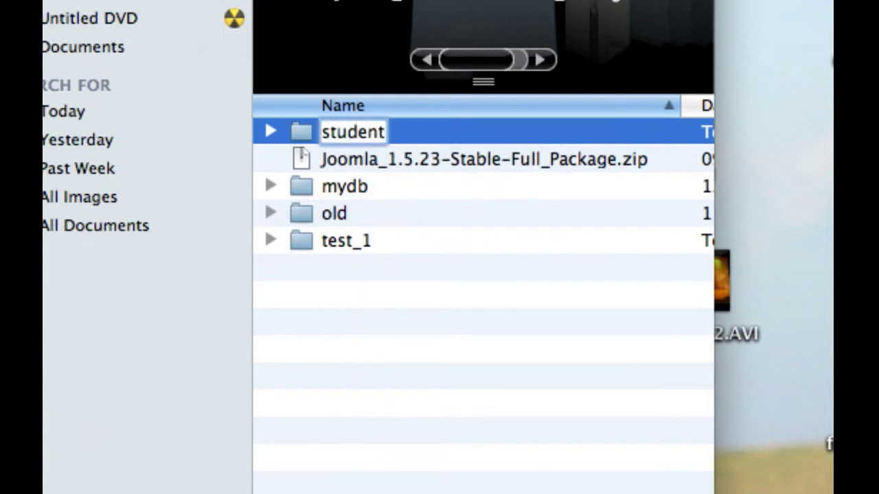
pyautogui.press('Return')
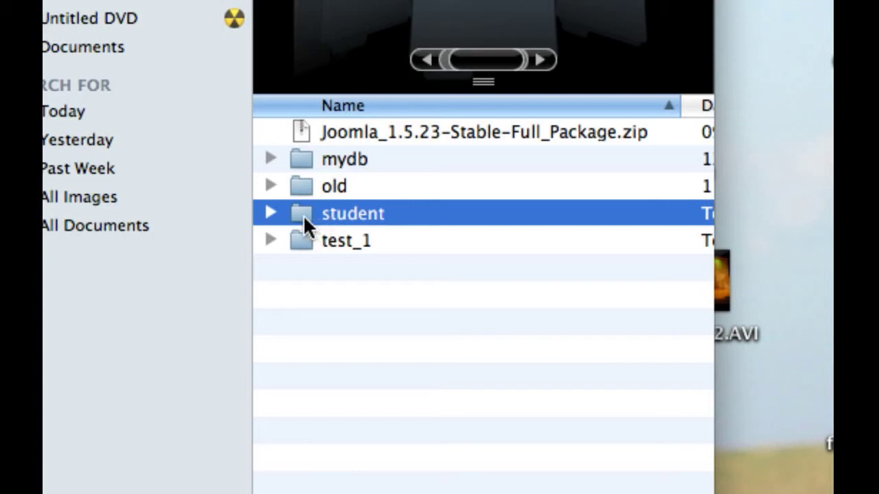
# - Change everyone's access on the student folder from No Access to Read & Write, then close Info
pyautogui.rightClick(303, 215)
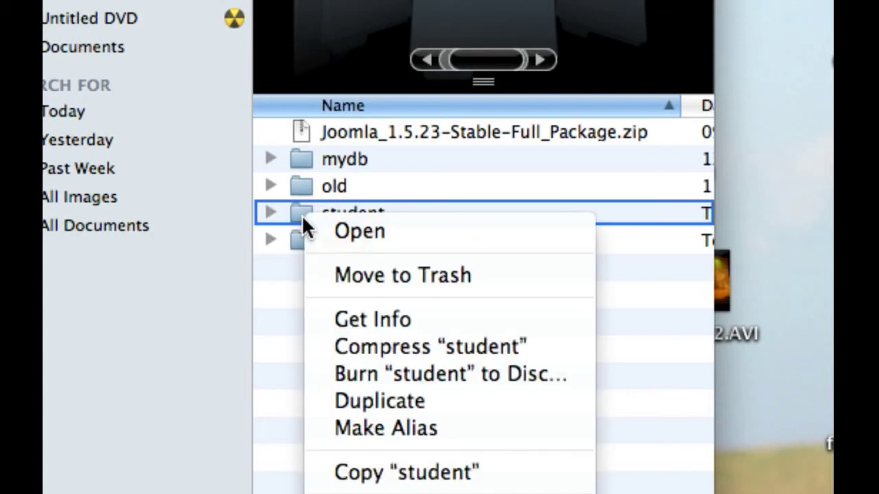
pyautogui.click(317, 320)
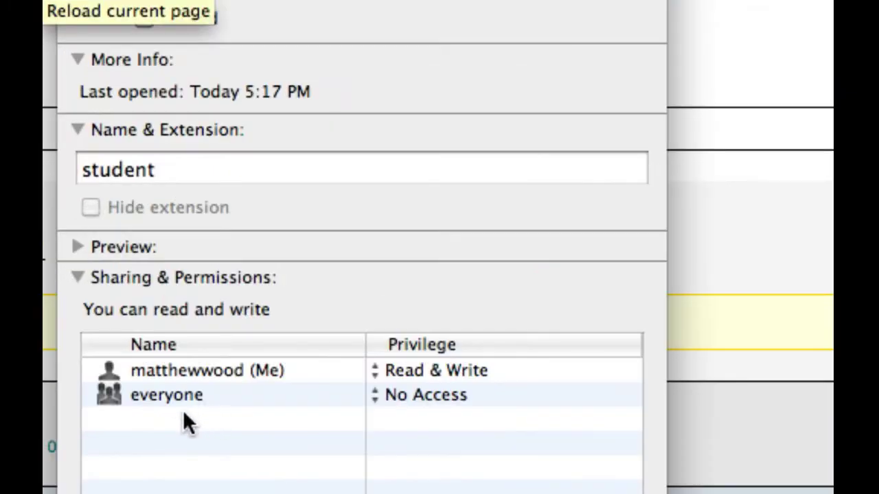
pyautogui.click(418, 396)
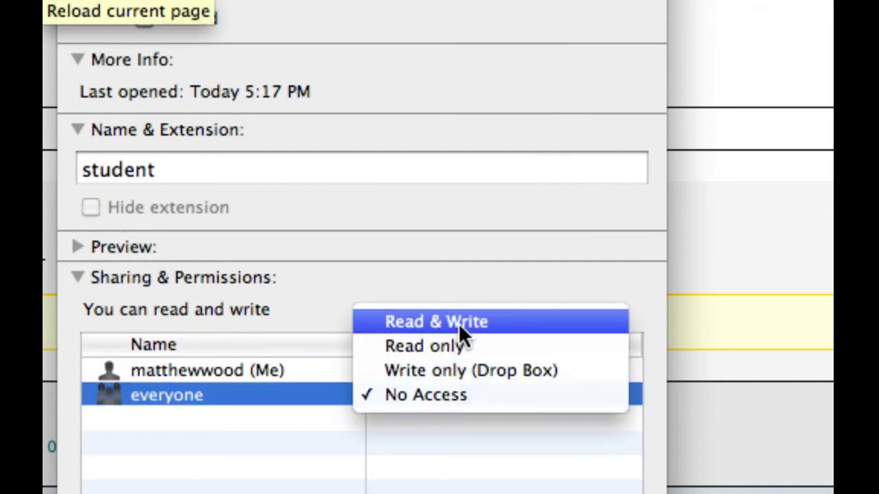
pyautogui.click(497, 320)
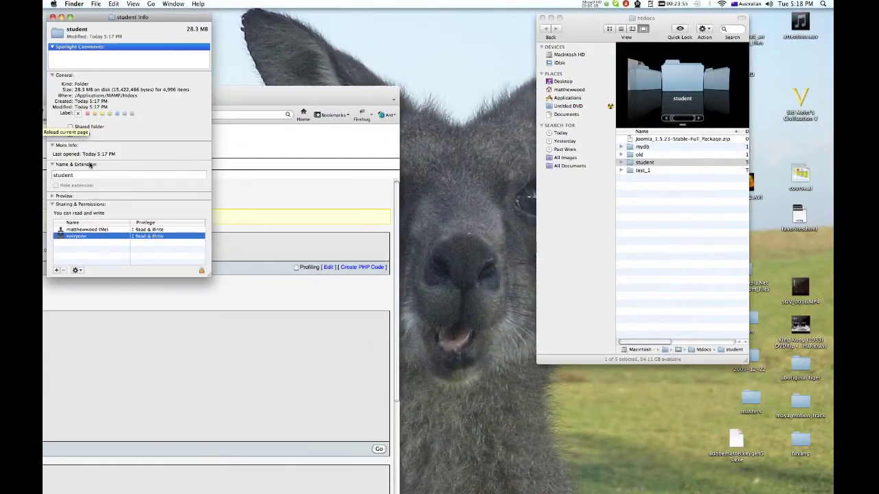
pyautogui.click(52, 17)
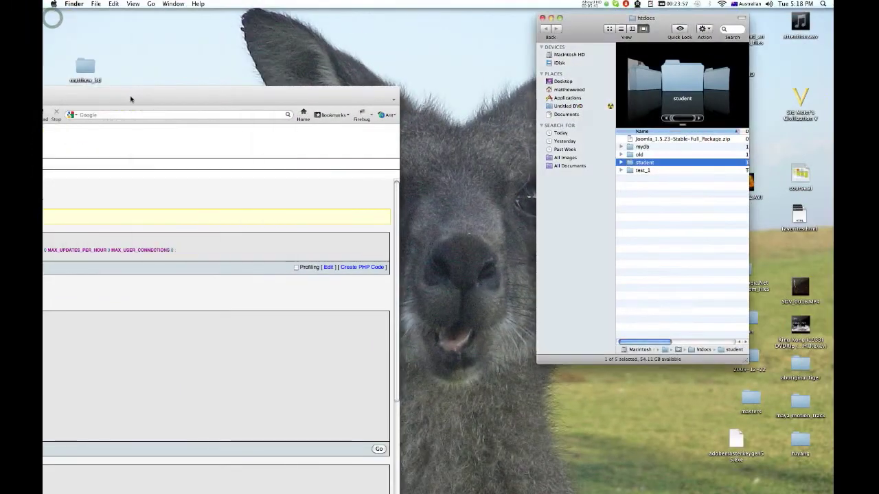
# - Load localhost:8888/student in Firefox to reach the Joomla installer
pyautogui.moveTo(130, 99); pyautogui.dragTo(592, 53)
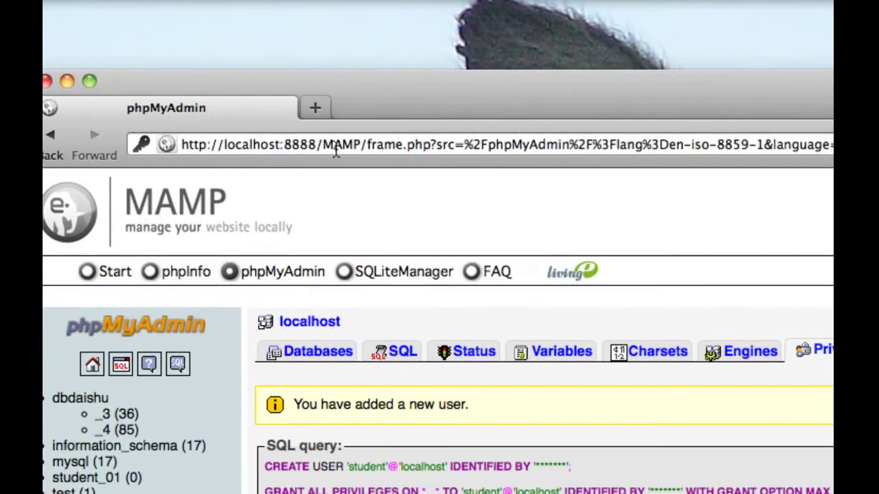
pyautogui.click(331, 147)
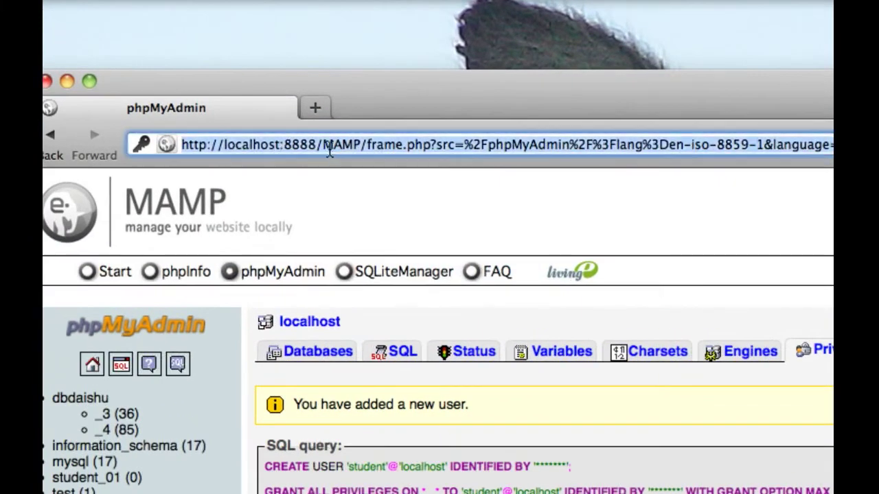
pyautogui.click(336, 147)
pyautogui.moveTo(323, 145); pyautogui.dragTo(833, 146)
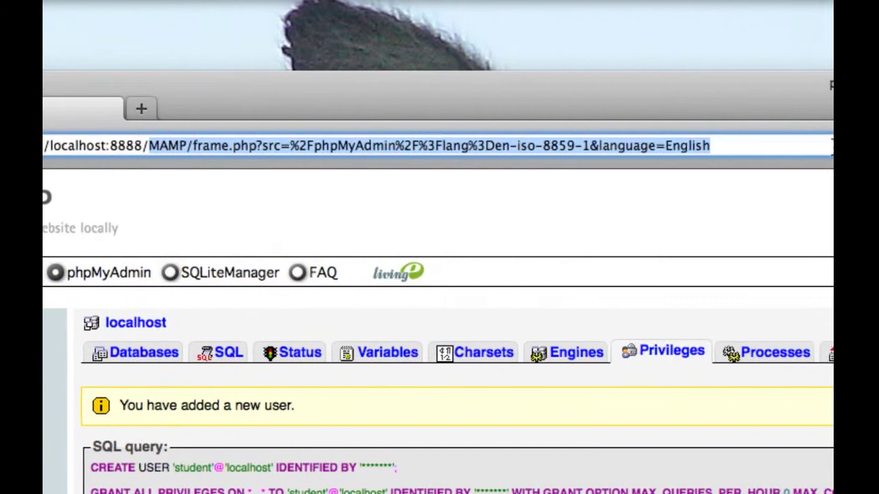
pyautogui.press('BackSpace')
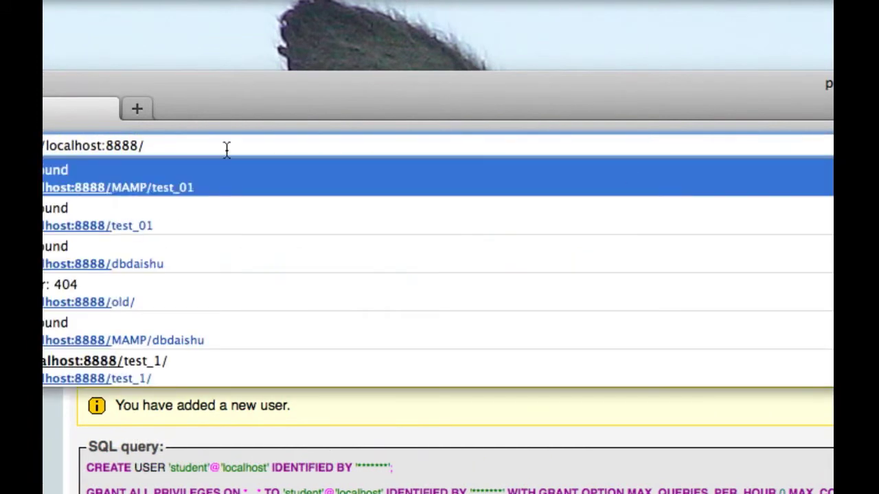
pyautogui.write('studen')
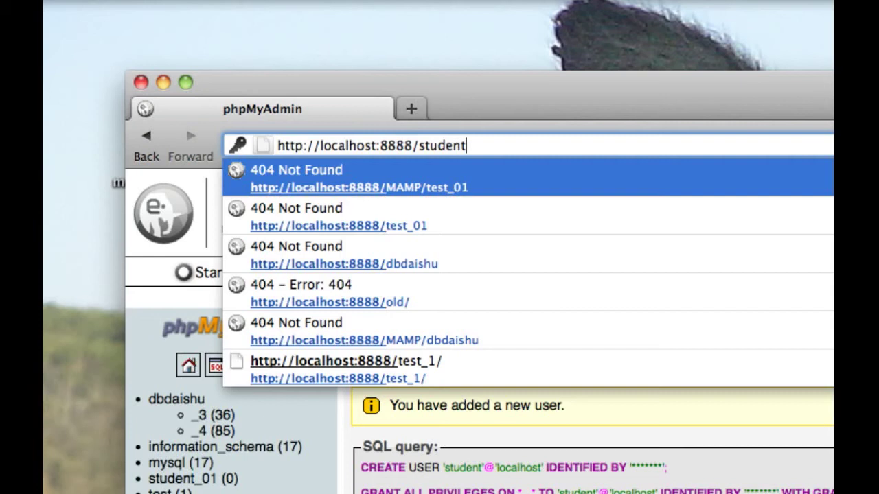
pyautogui.press('Escape')
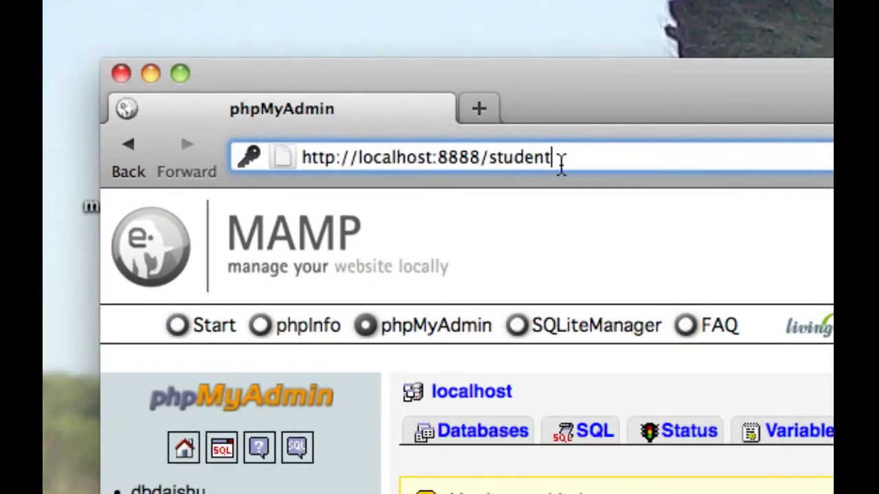
pyautogui.press('Return')
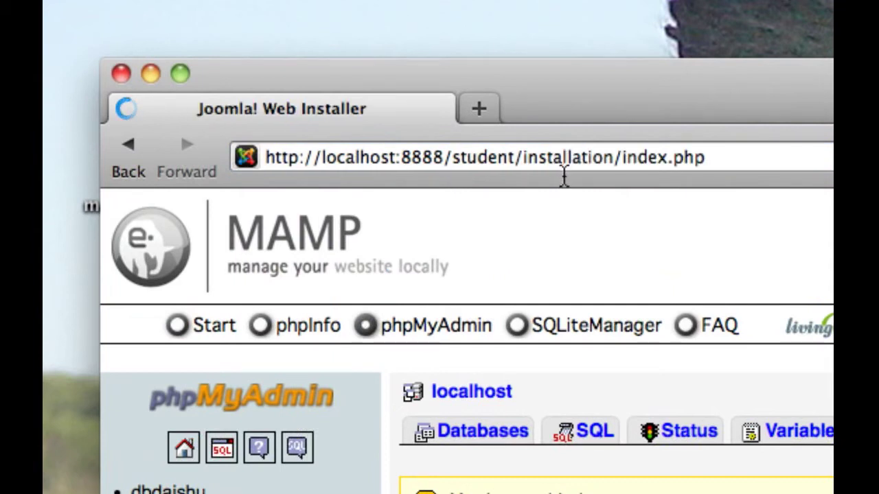
pyautogui.click(516, 158)
pyautogui.moveTo(516, 158); pyautogui.dragTo(453, 157)
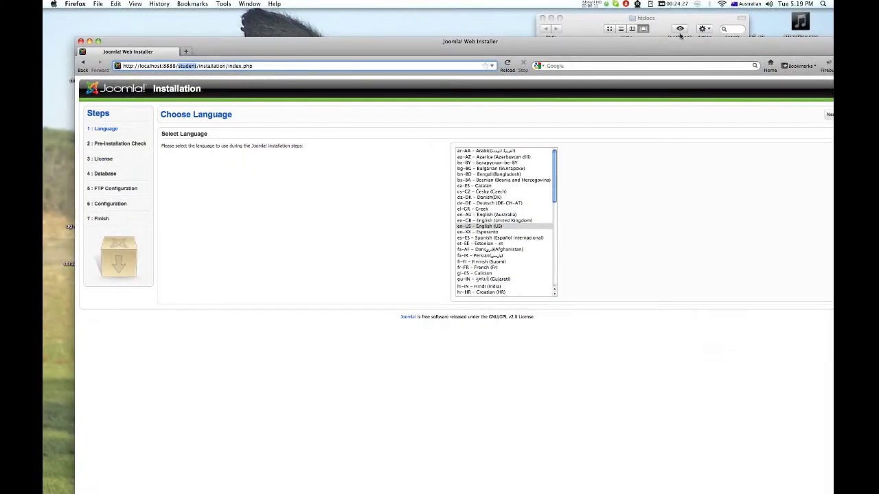
pyautogui.click(679, 30)
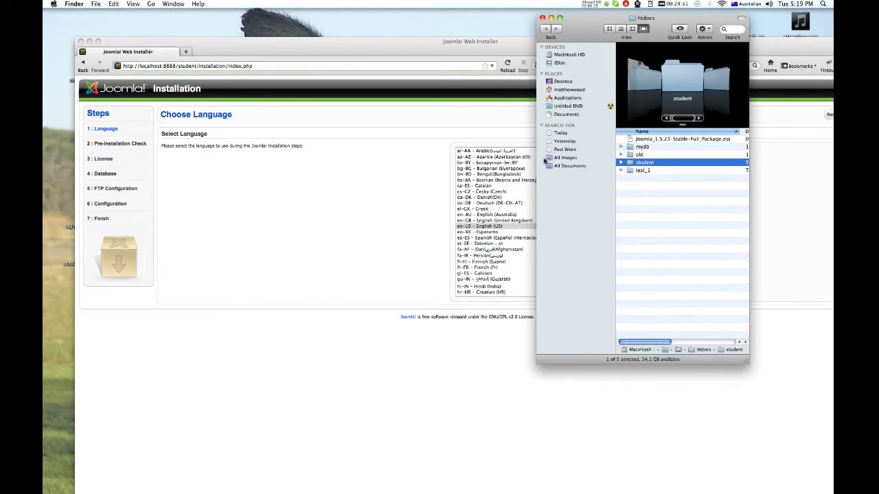
pyautogui.click(213, 69)
pyautogui.doubleClick(187, 66)
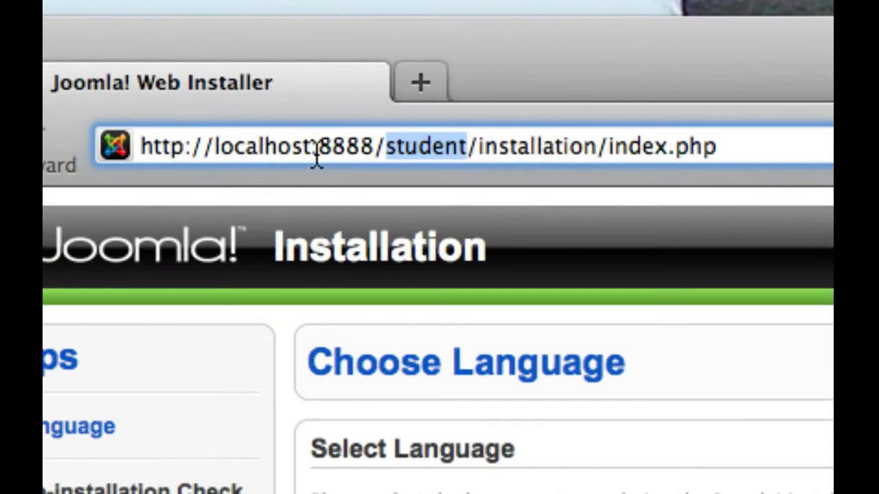
pyautogui.moveTo(317, 158); pyautogui.dragTo(373, 157)
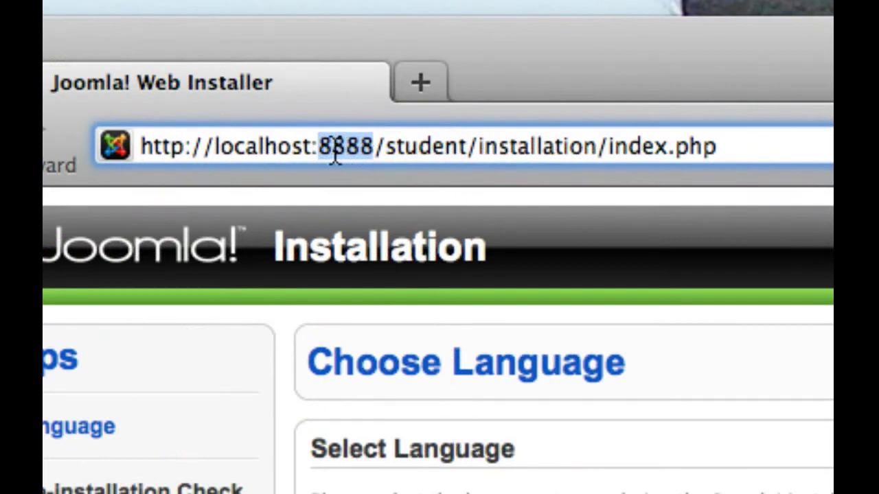
pyautogui.click(373, 157)
pyautogui.moveTo(373, 157); pyautogui.dragTo(314, 156)
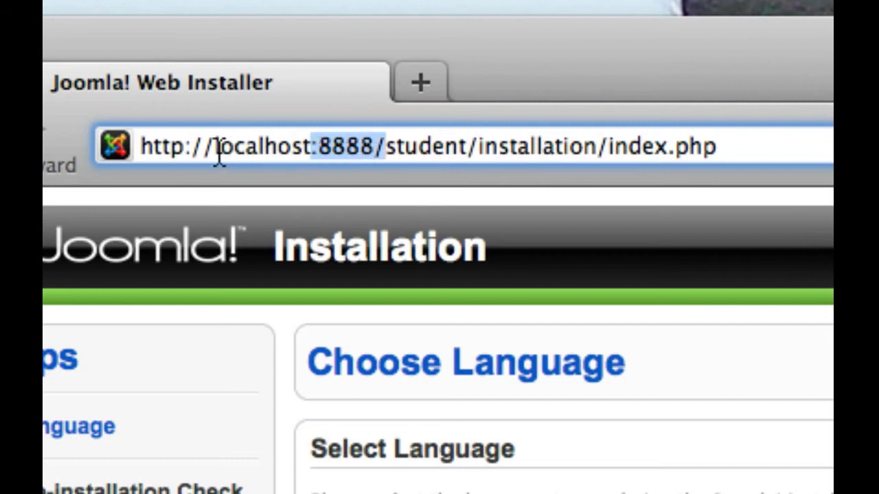
pyautogui.moveTo(215, 155); pyautogui.dragTo(311, 162)
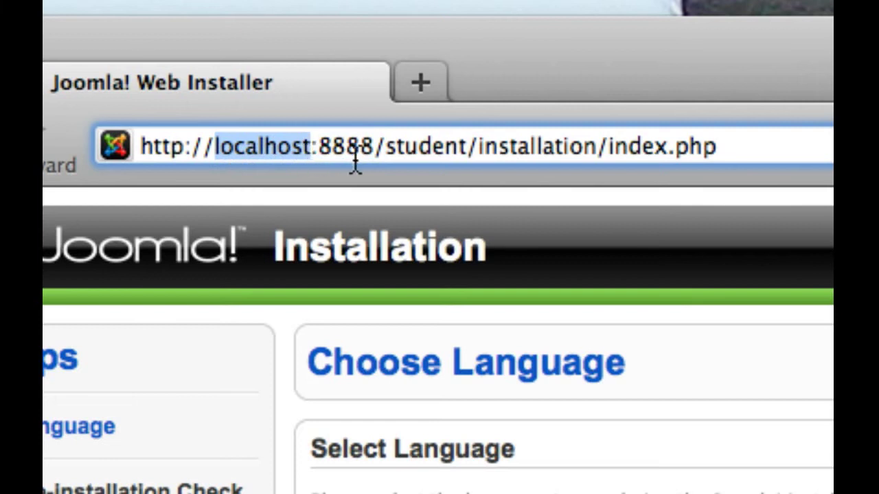
pyautogui.click(387, 159)
pyautogui.moveTo(388, 158); pyautogui.dragTo(696, 153)
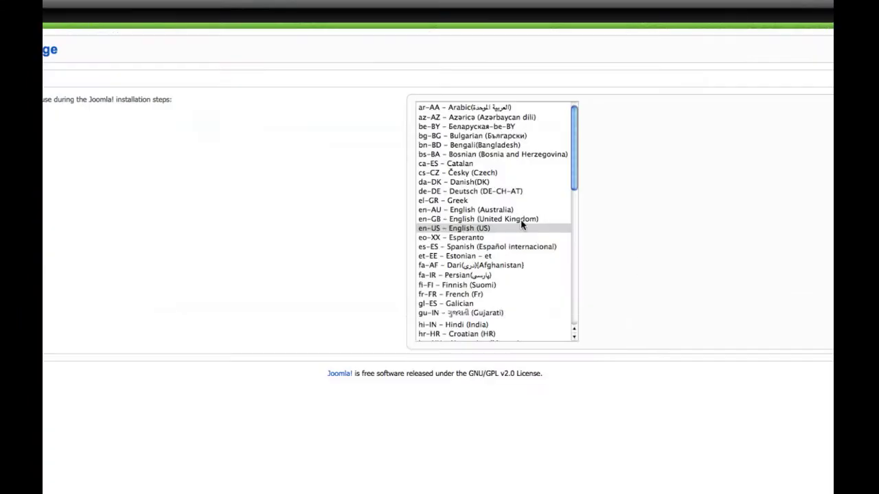
# - Choose en-AU – English (Australia) and continue to the Pre-installation Check
pyautogui.click(435, 196)
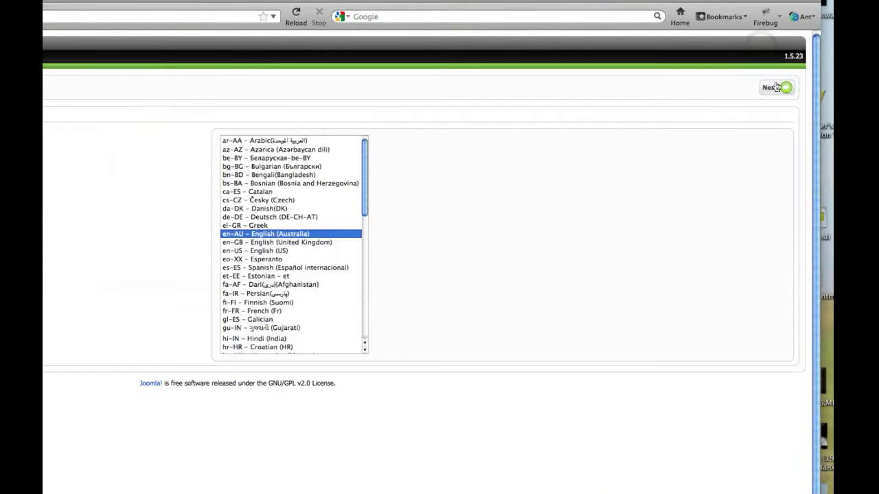
pyautogui.click(780, 88)
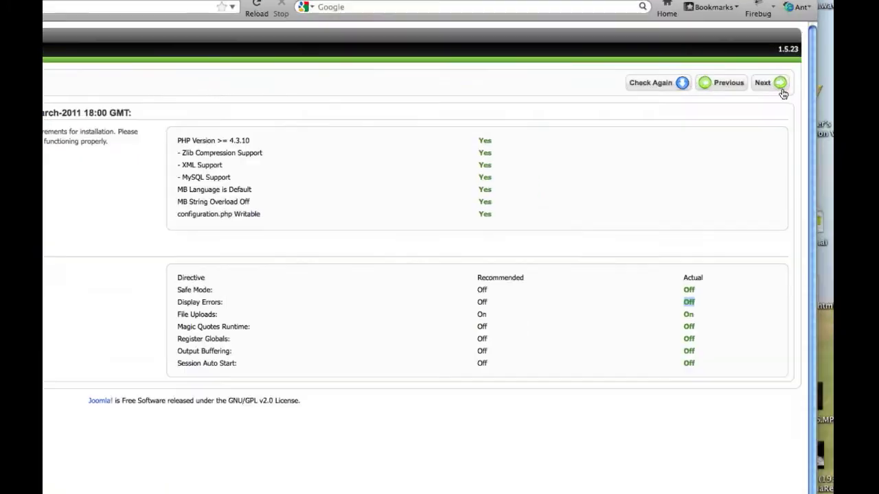
# - Accept the license, choose mysql as database type and enter host name localhost
pyautogui.click(781, 84)
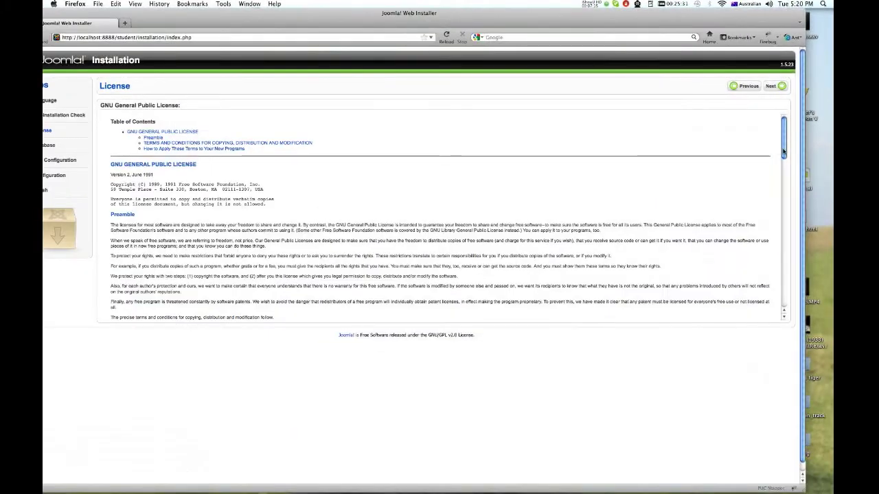
pyautogui.scroll(-20, 783, 151)
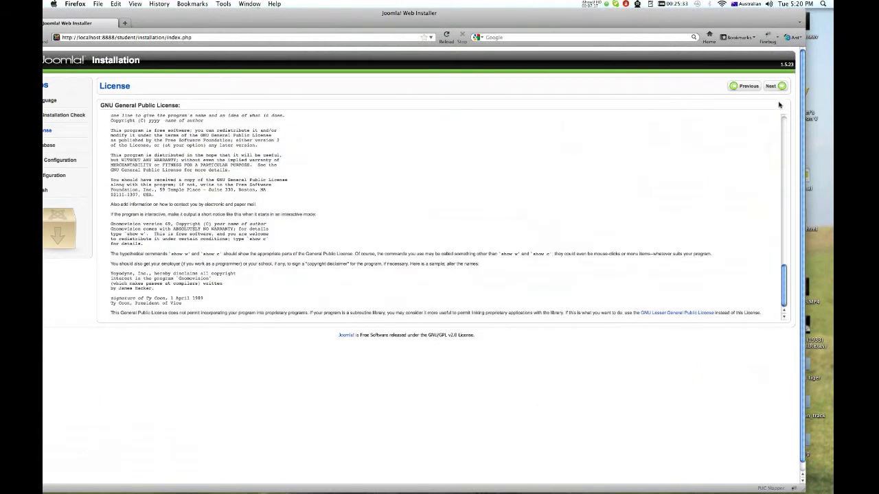
pyautogui.click(780, 88)
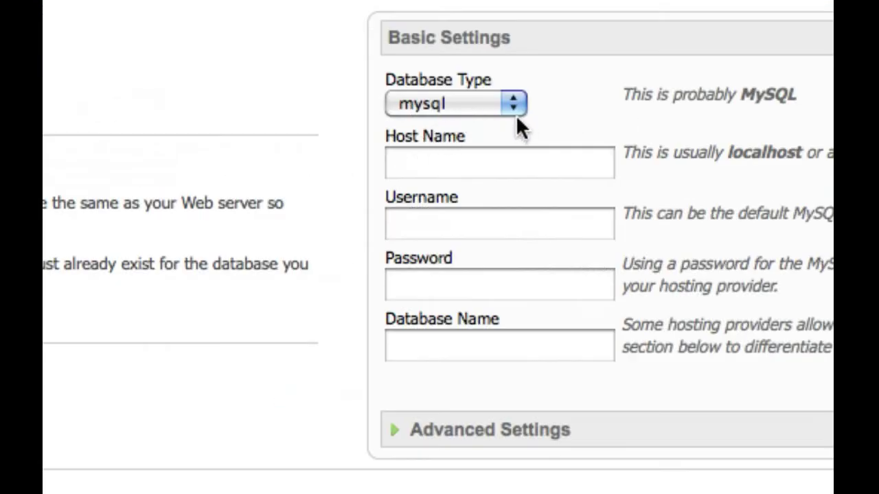
pyautogui.click(256, 104)
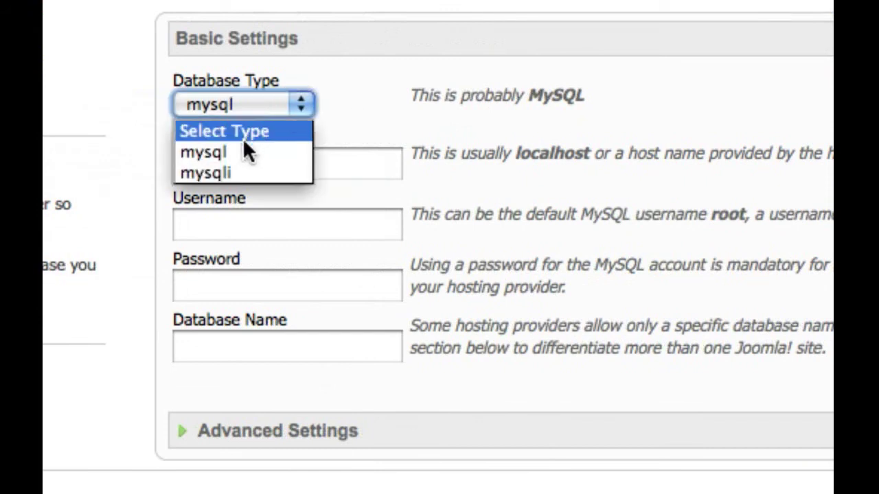
pyautogui.click(234, 155)
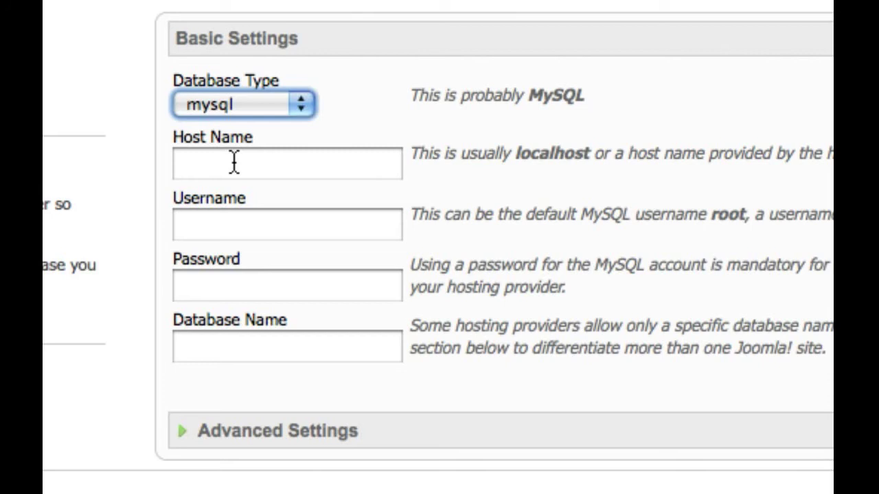
pyautogui.click(234, 162)
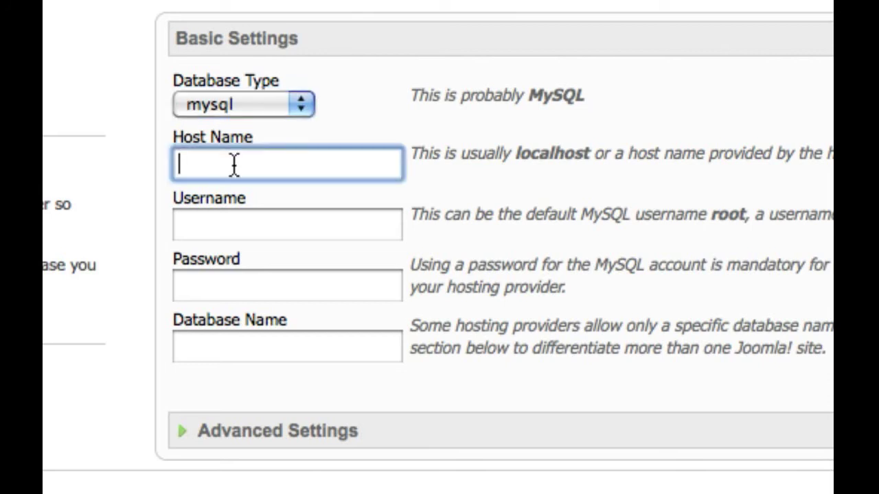
pyautogui.write('localhost')
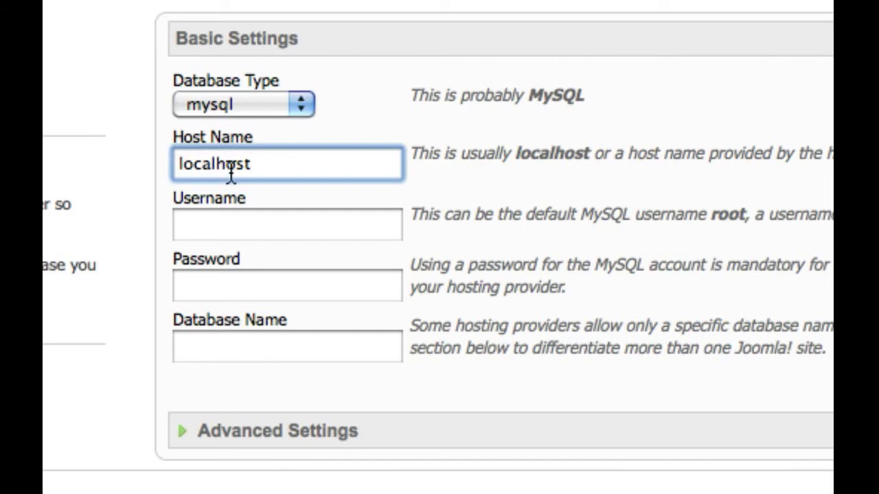
# - Enter the database username and password, set database name student_01, and submit the settings
pyautogui.click(199, 221)
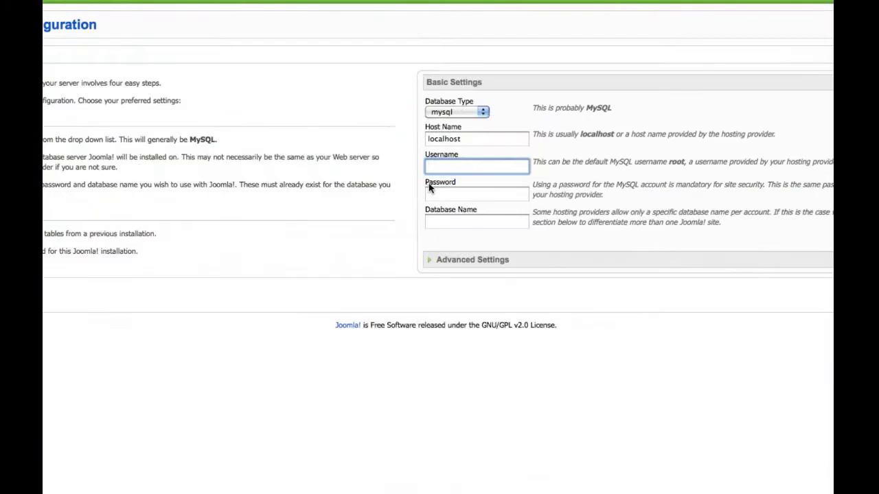
pyautogui.write('student')
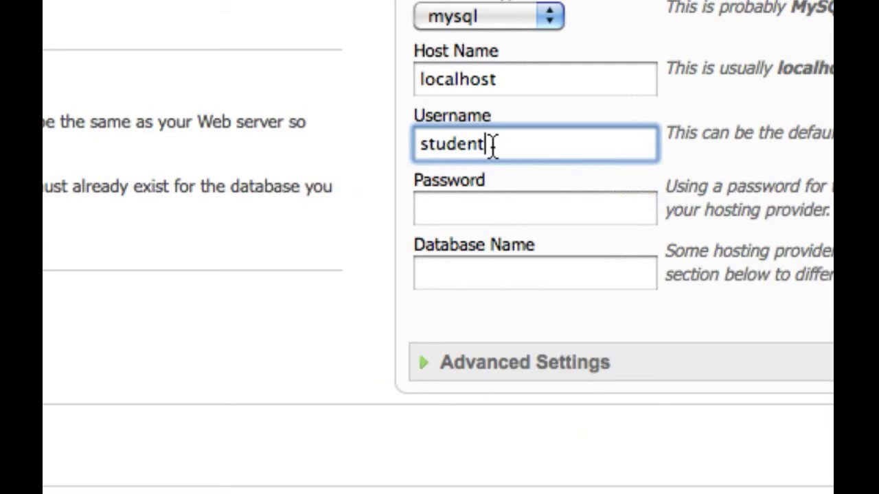
pyautogui.click(443, 210)
pyautogui.write('student')
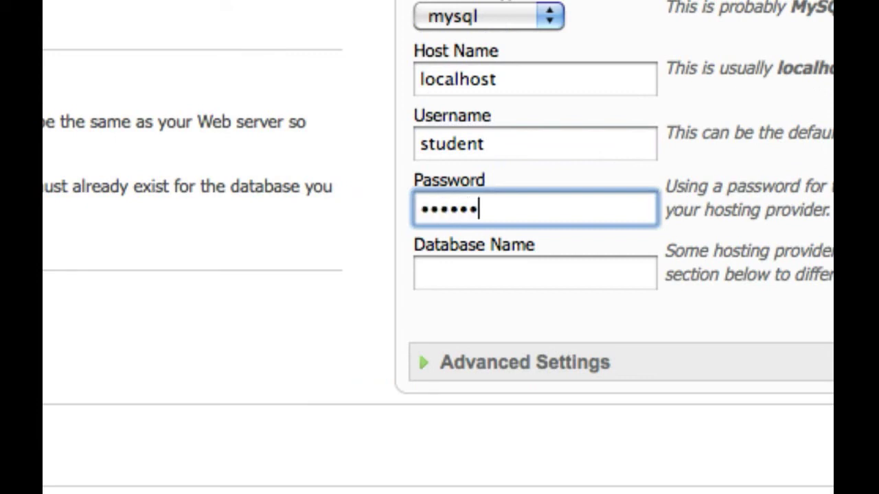
pyautogui.click(437, 273)
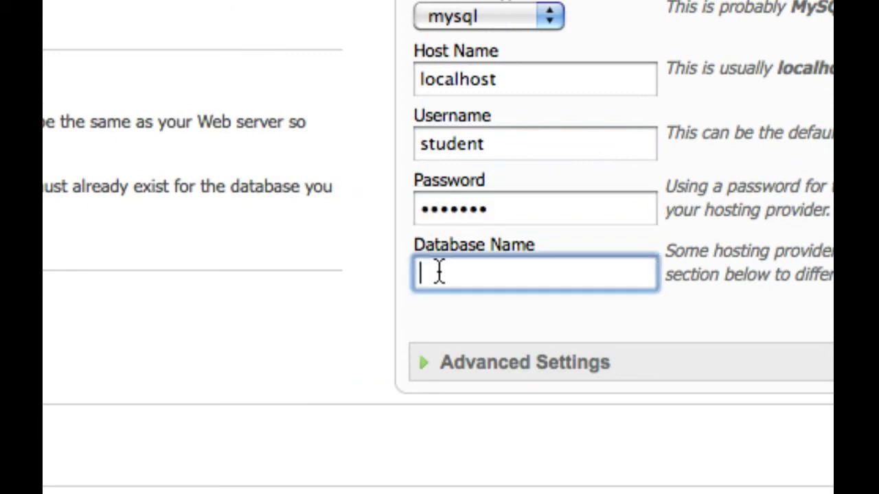
pyautogui.write('student_01')
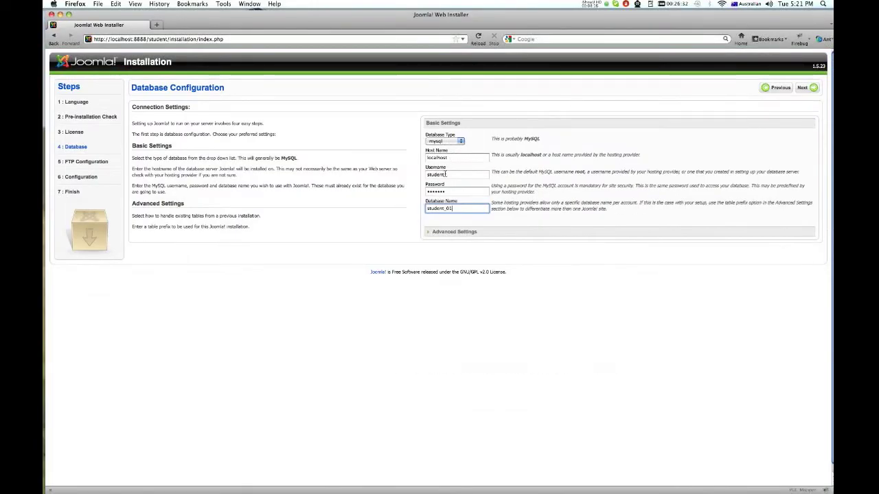
pyautogui.moveTo(447, 159); pyautogui.dragTo(422, 162)
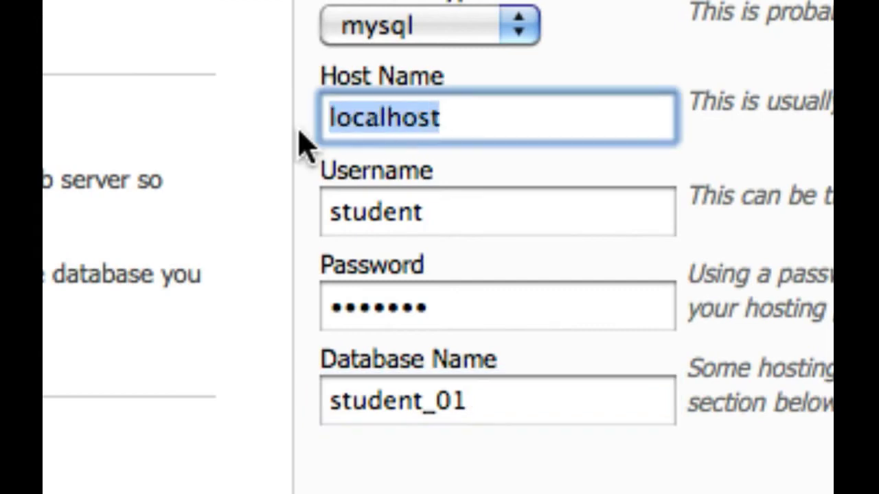
pyautogui.moveTo(435, 208); pyautogui.dragTo(323, 216)
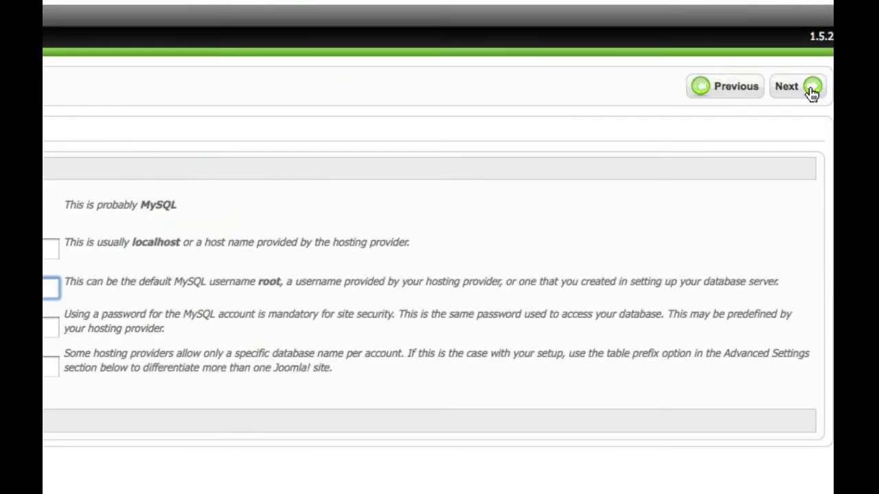
pyautogui.click(811, 90)
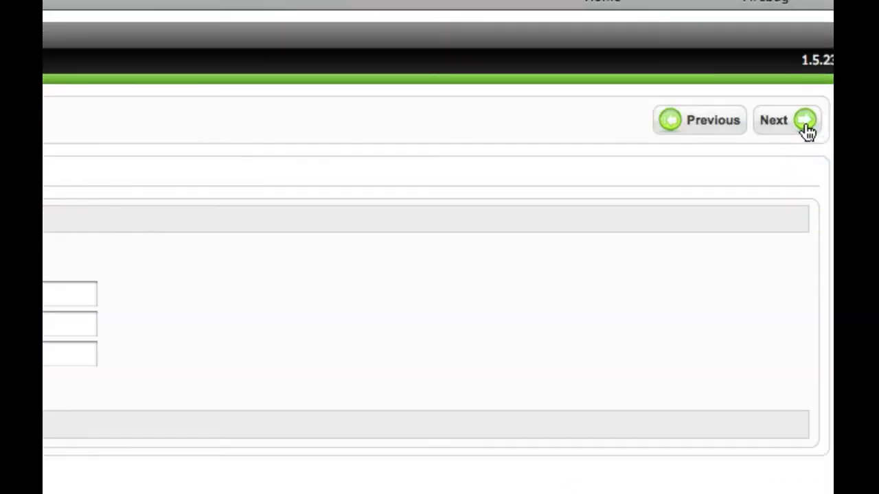
# - Skip FTP Configuration and enter 'My First Joomla Site' as the Site Name
pyautogui.click(806, 125)
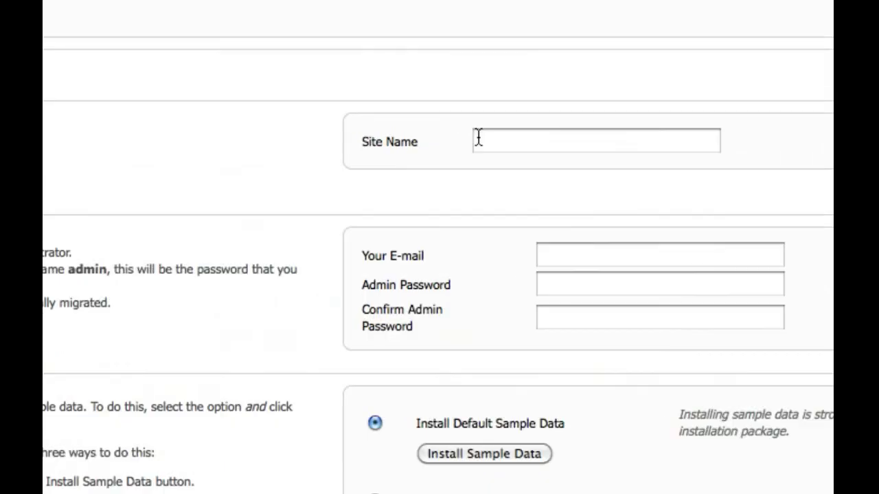
pyautogui.click(493, 142)
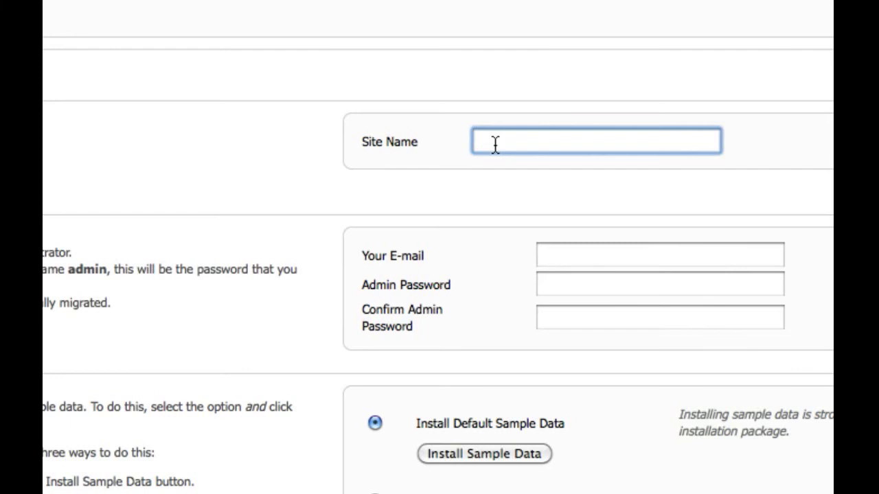
pyautogui.write('My First Joomla Site')
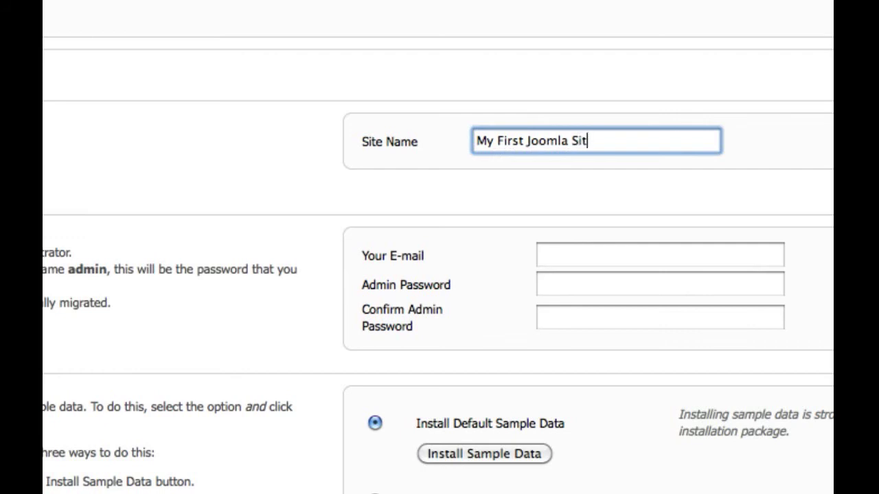
# - Fill in the administrator's e-mail address in Main Configuration
pyautogui.click(557, 262)
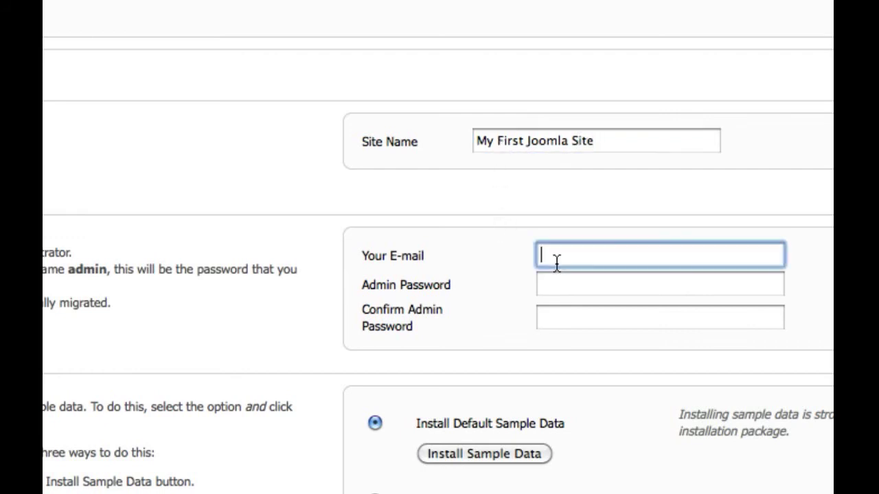
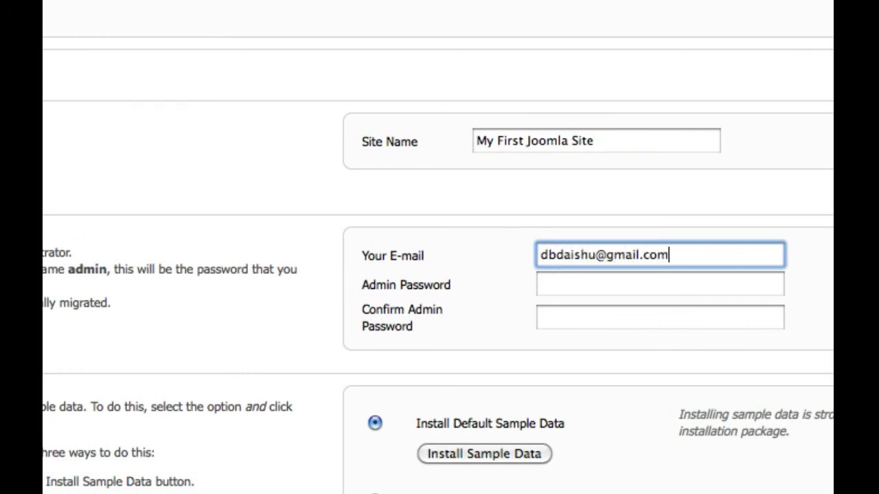
pyautogui.click(659, 284)
pyautogui.write('a')
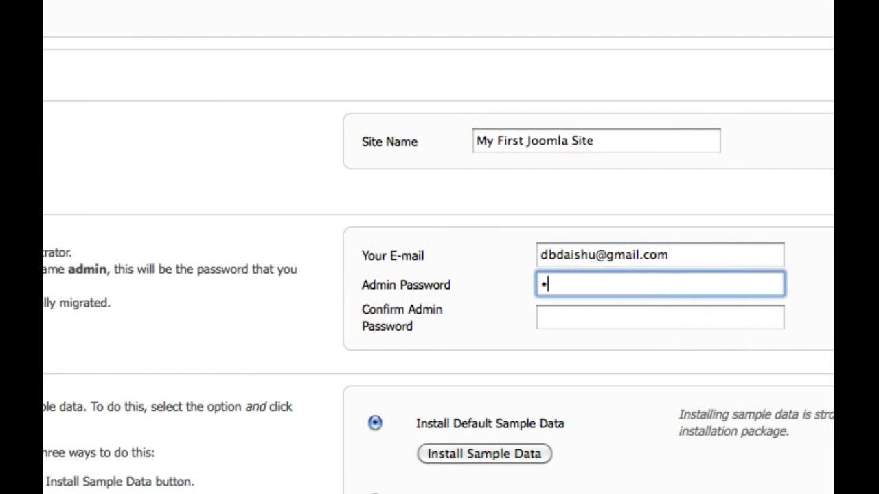
pyautogui.write('dmin')
pyautogui.press('BackSpace')
pyautogui.press('BackSpace')
pyautogui.press('BackSpace')
pyautogui.press('BackSpace')
pyautogui.press('BackSpace')
pyautogui.click(394, 286)
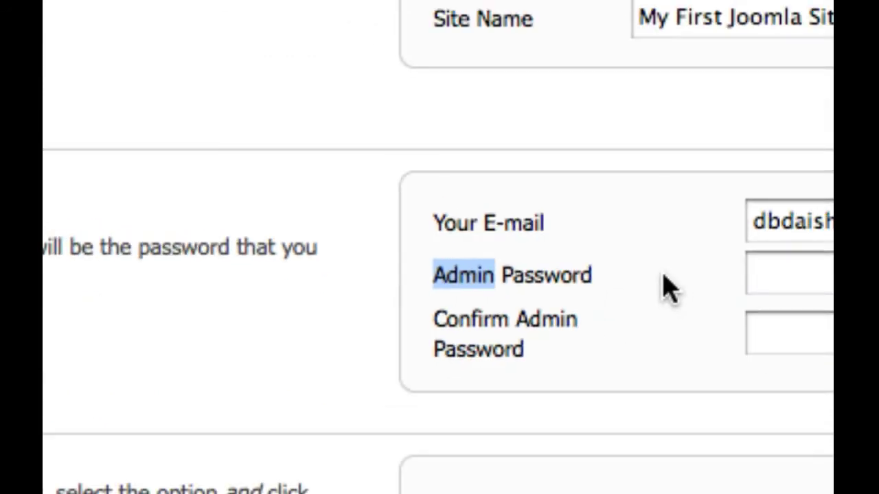
# - Set and confirm the admin password, then install the default sample data
pyautogui.click(597, 281)
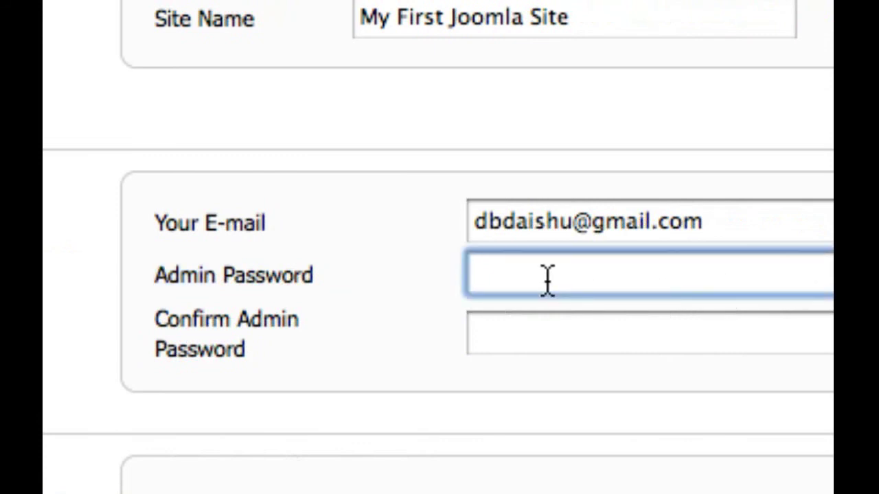
pyautogui.write('•••••')
pyautogui.click(597, 334)
pyautogui.write('•••••')
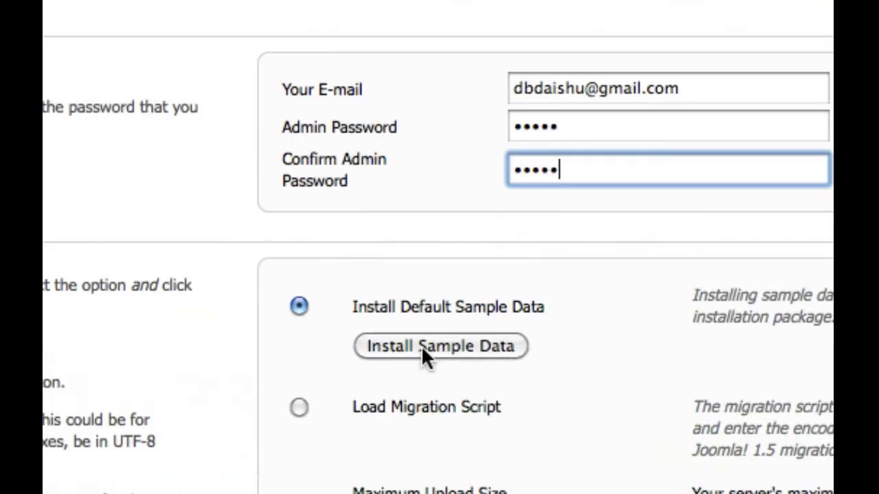
pyautogui.click(489, 350)
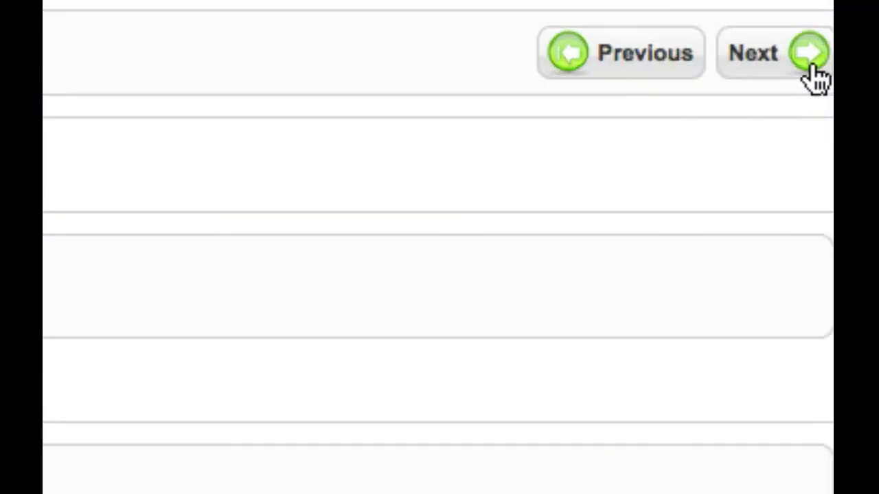
# - Advance to the Finish page showing the installation-folder warning and admin login details
pyautogui.click(810, 55)
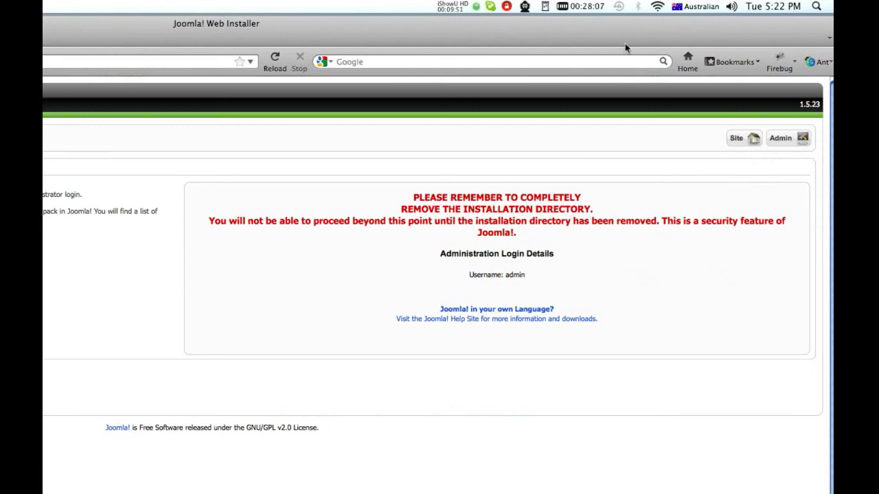
# - In Finder's htdocs window, move the installation folder inside student to the Trash
pyautogui.moveTo(632, 28); pyautogui.dragTo(375, 67)
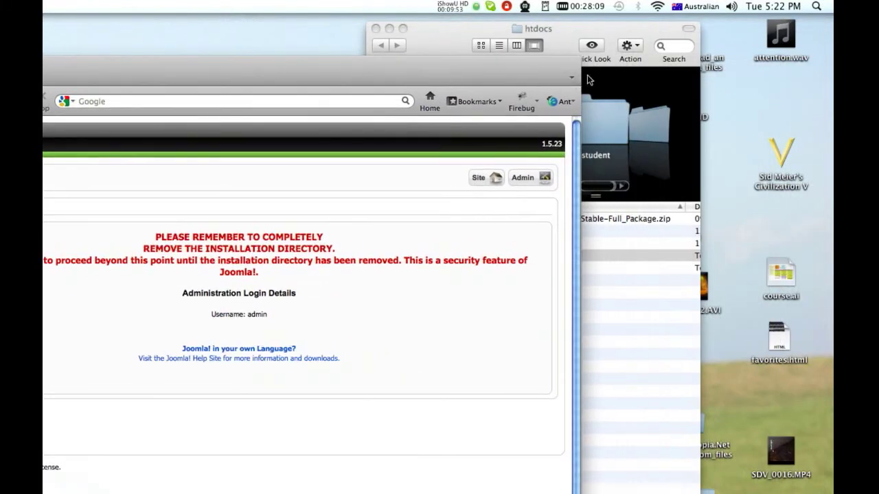
pyautogui.click(571, 42)
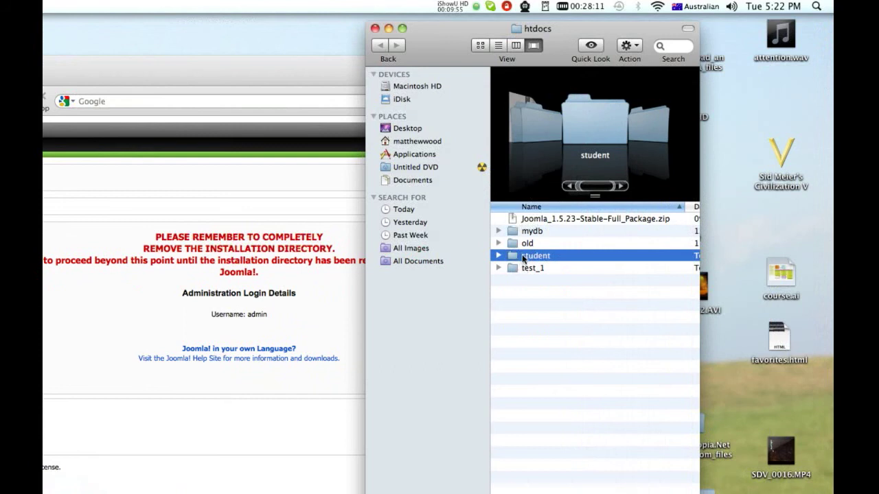
pyautogui.click(499, 256)
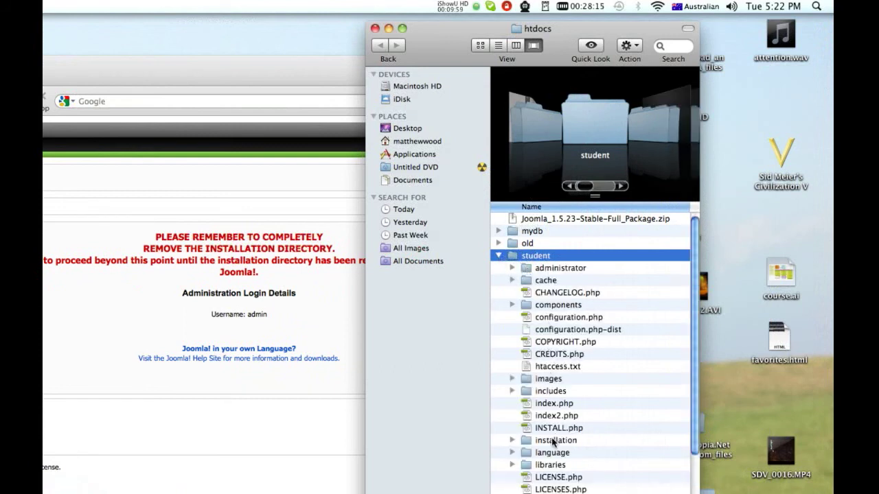
pyautogui.click(552, 440)
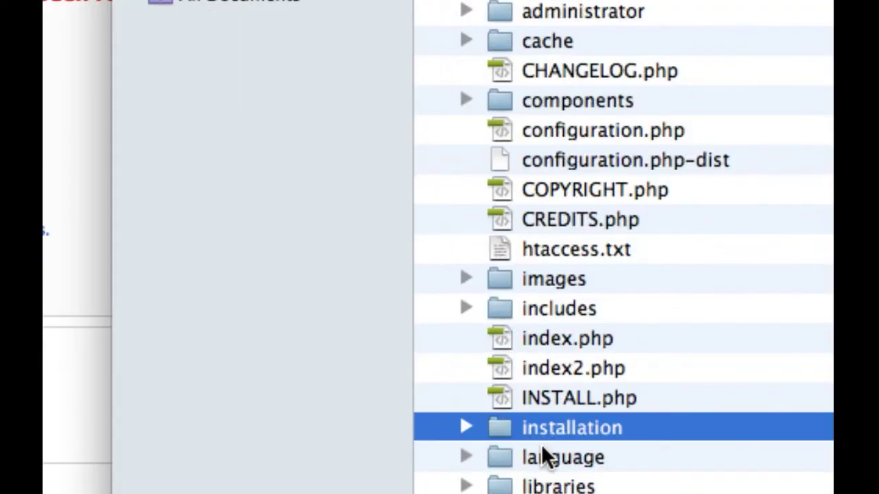
pyautogui.rightClick(507, 427)
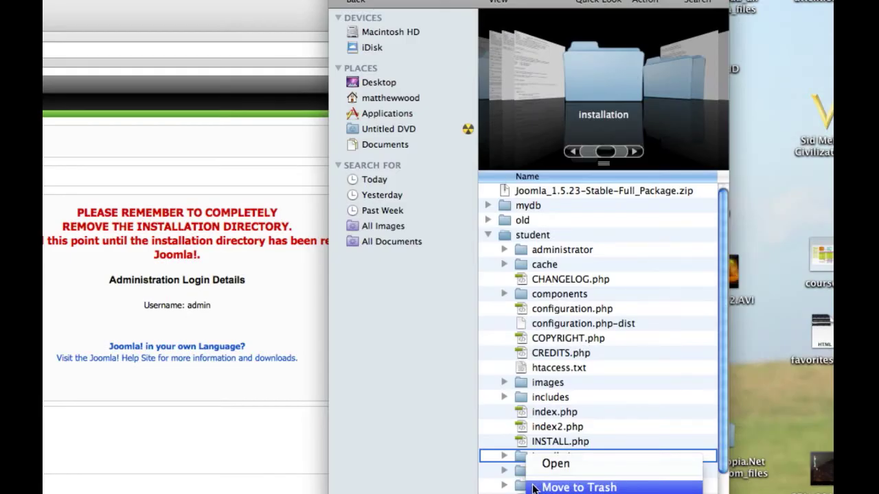
pyautogui.click(556, 487)
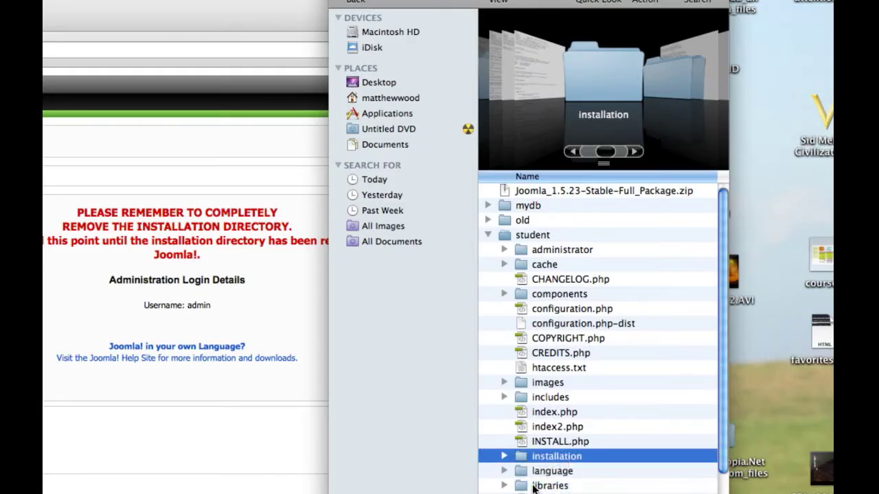
pyautogui.click(276, 282)
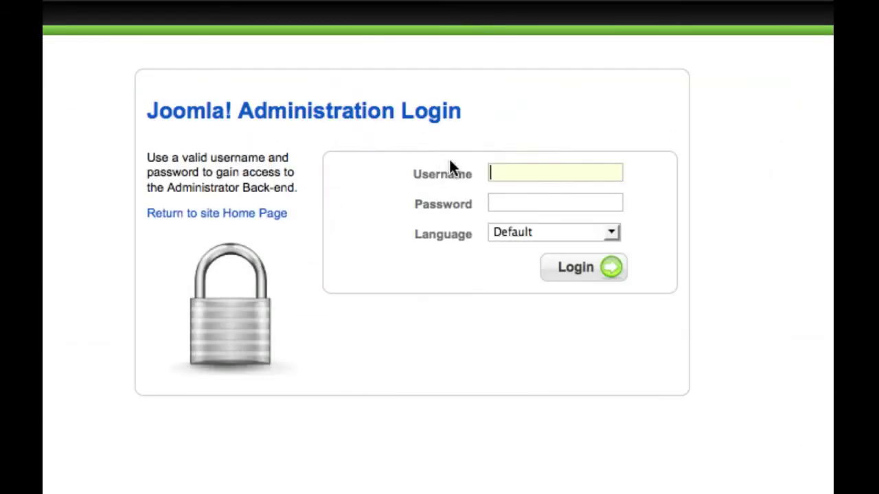
# - Log in to the Joomla administrator back-end as admin with the admin password
pyautogui.click(507, 178)
pyautogui.write('admin')
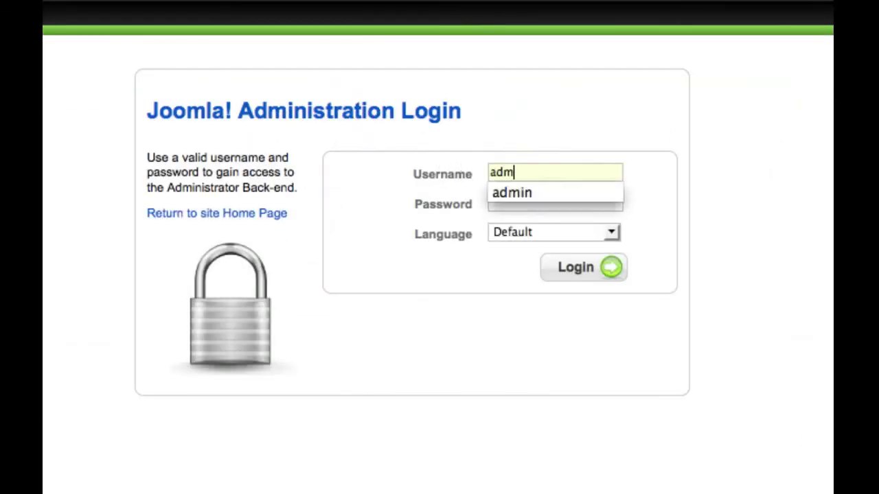
pyautogui.click(511, 192)
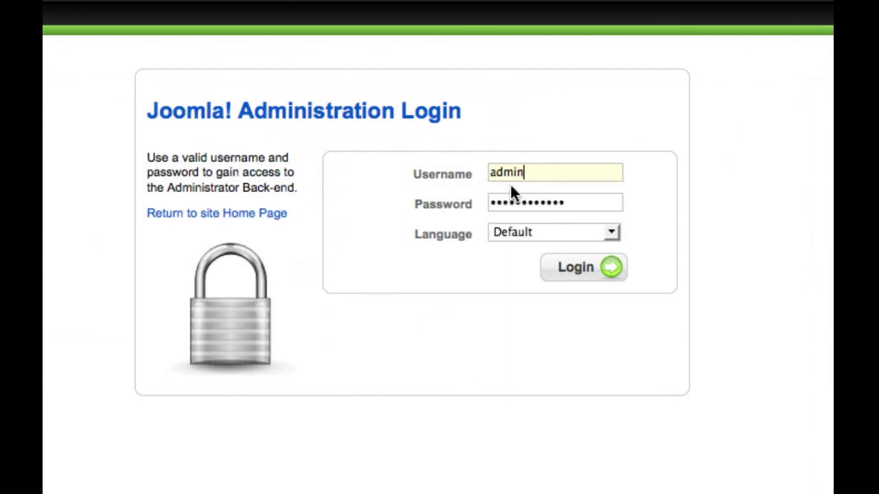
pyautogui.moveTo(565, 206); pyautogui.dragTo(488, 206)
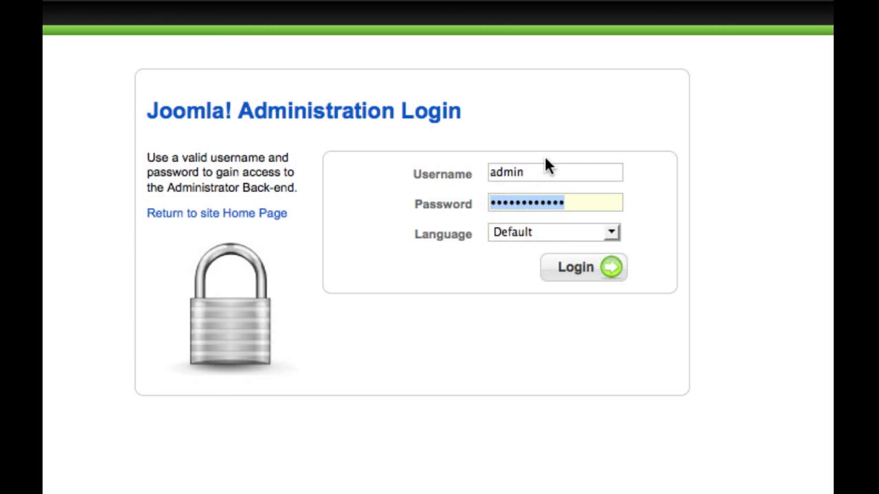
pyautogui.write('admin')
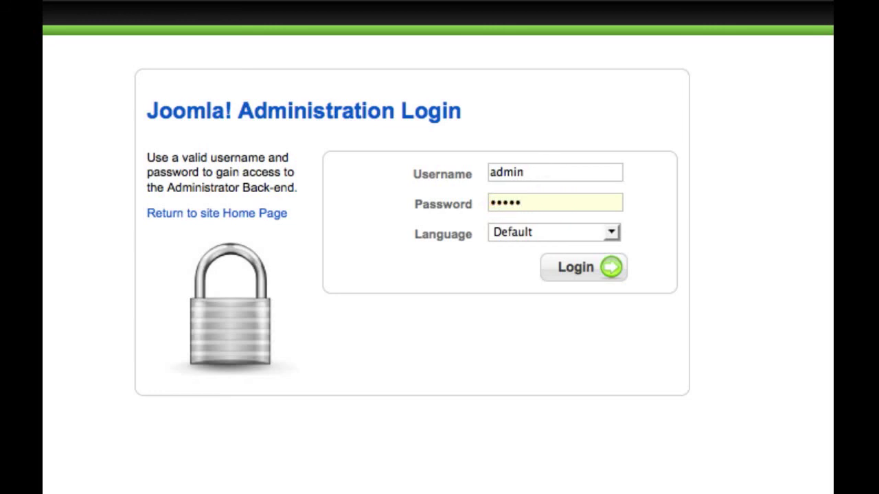
pyautogui.click(611, 268)
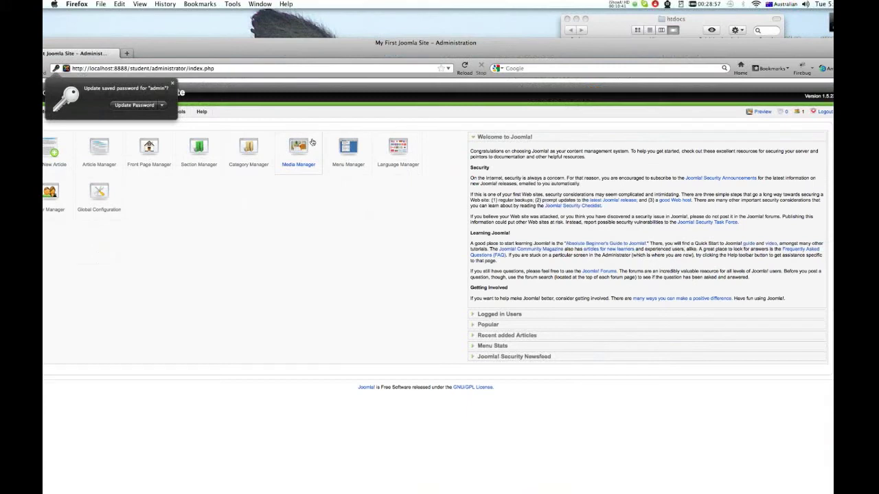
# - Dismiss Firefox's password prompt and browse the public frontpage at localhost:8888/student
pyautogui.click(166, 80)
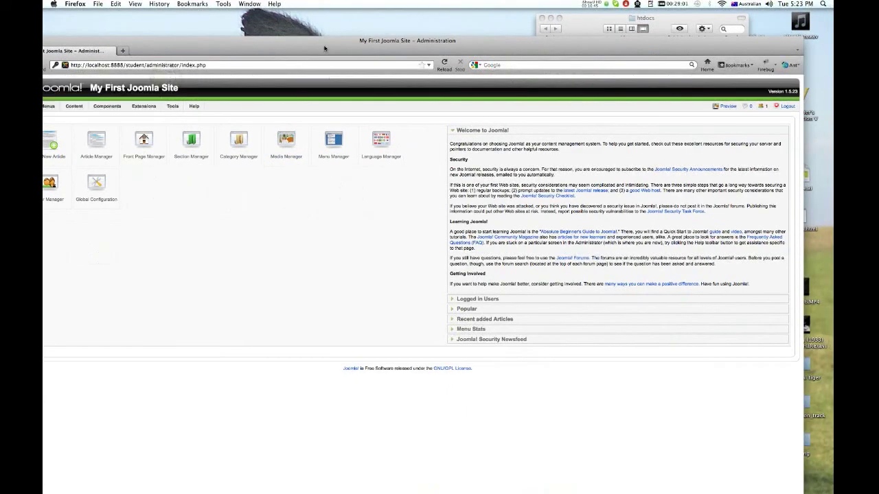
pyautogui.moveTo(325, 48); pyautogui.dragTo(351, 21)
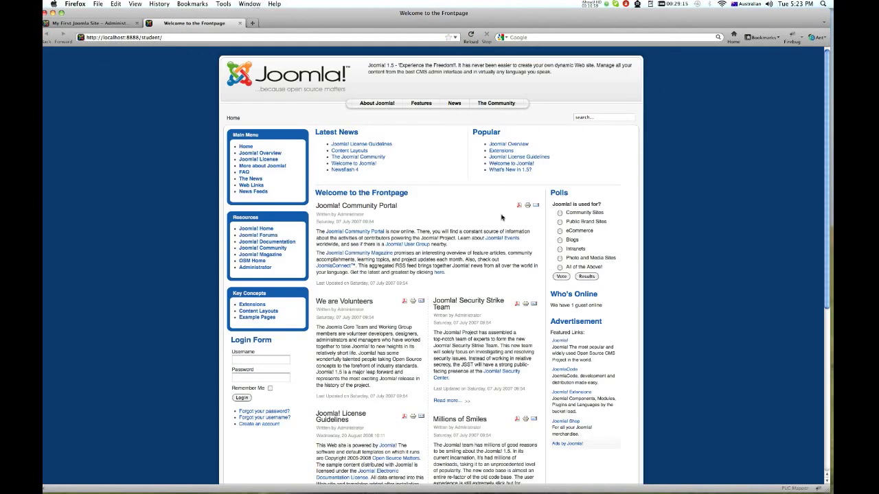
pyautogui.scroll(-10, 825, 130)
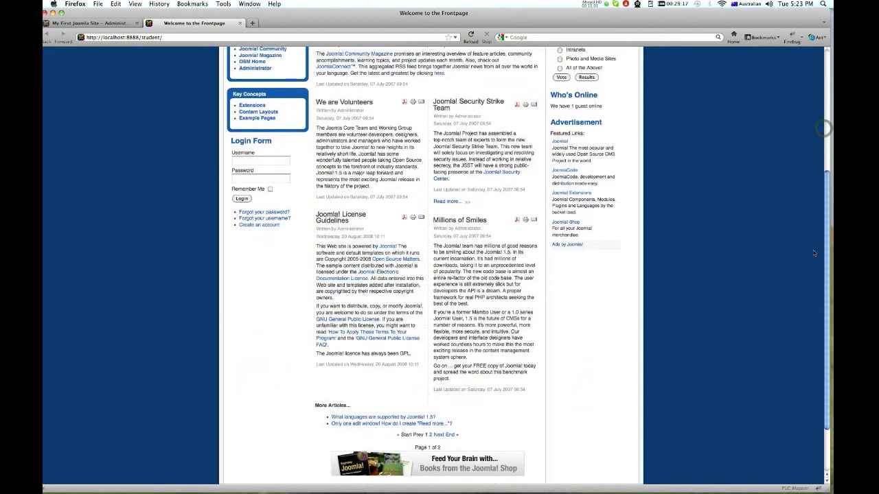
pyautogui.scroll(6, 815, 175)
pyautogui.scroll(3, 816, 175)
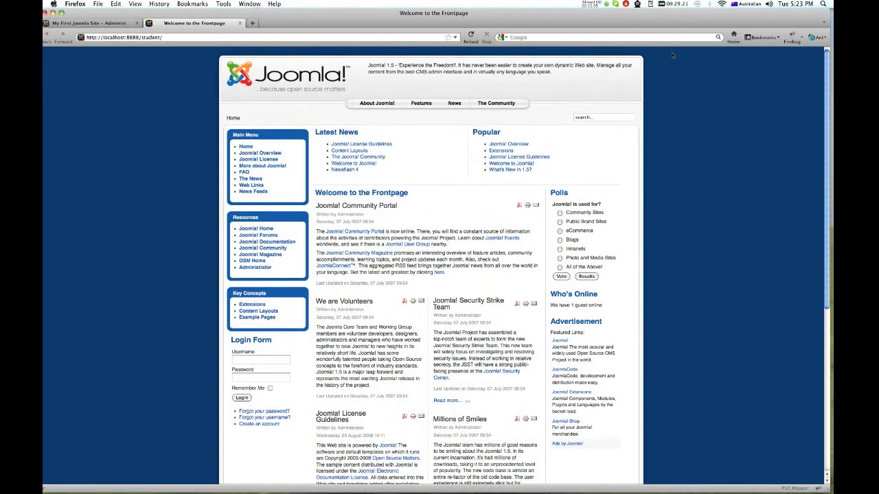
pyautogui.click(598, 4)
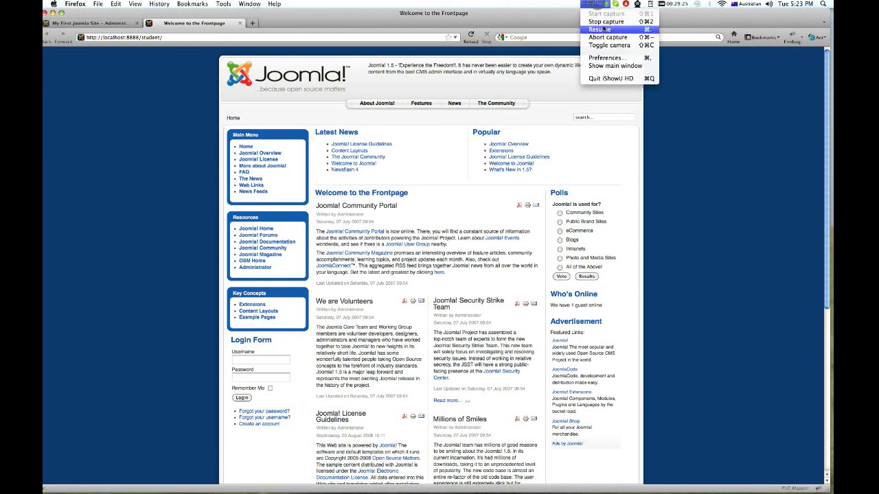